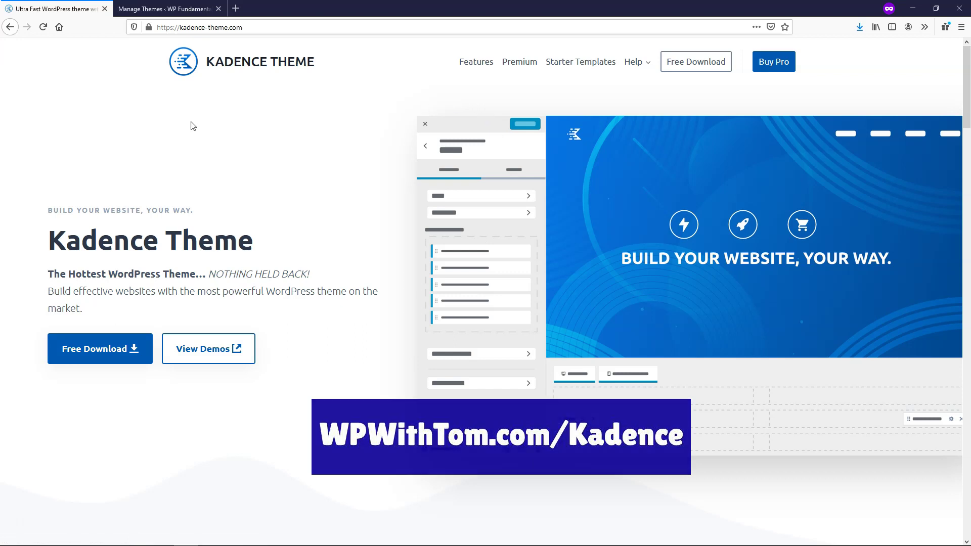
Step: Search the WordPress theme directory for "kadence", and install and activate the Kadence theme
{"action": "left_click", "coordinate": [105, 10]}
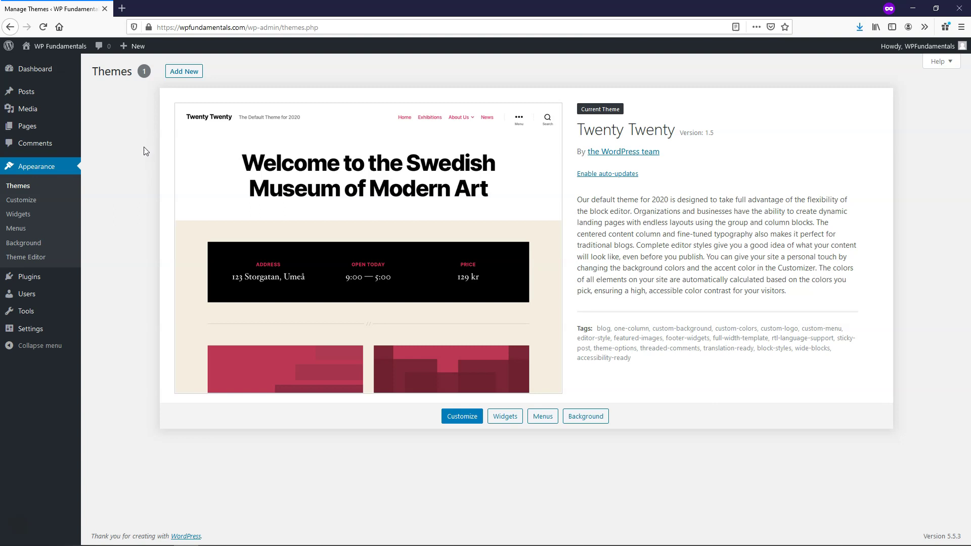
{"action": "left_click", "coordinate": [184, 72]}
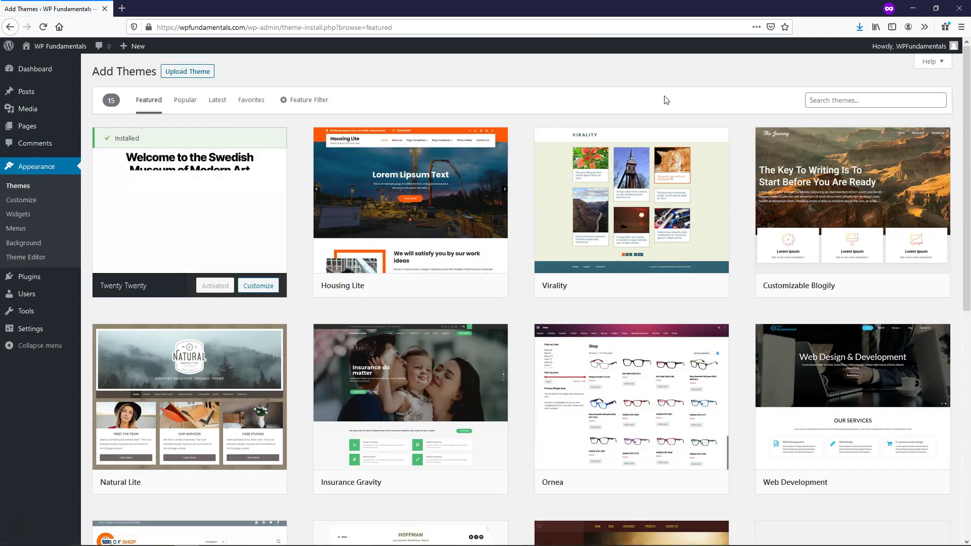
{"action": "left_click", "coordinate": [836, 97]}
{"action": "type", "text": "kadenc"}
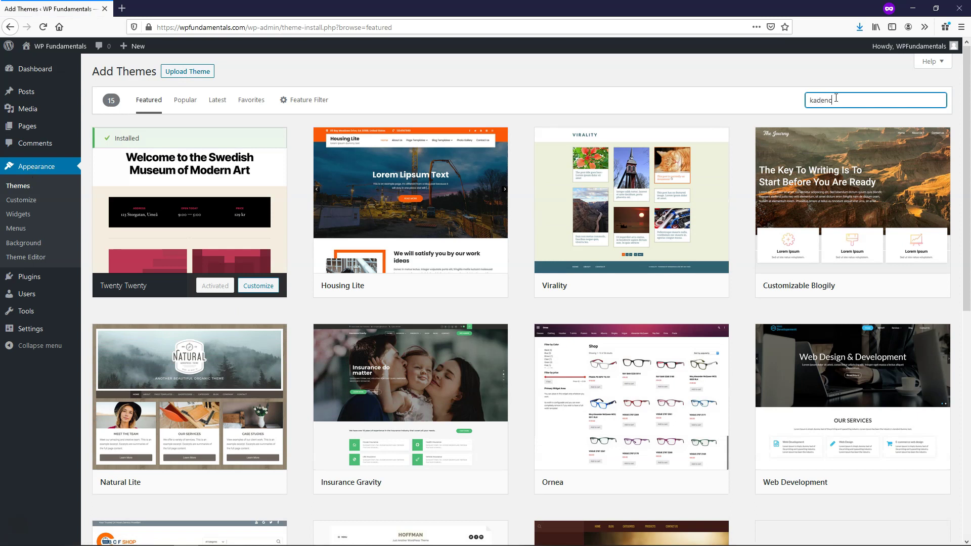
{"action": "type", "text": "e"}
{"action": "mouse_move", "coordinate": [163, 227]}
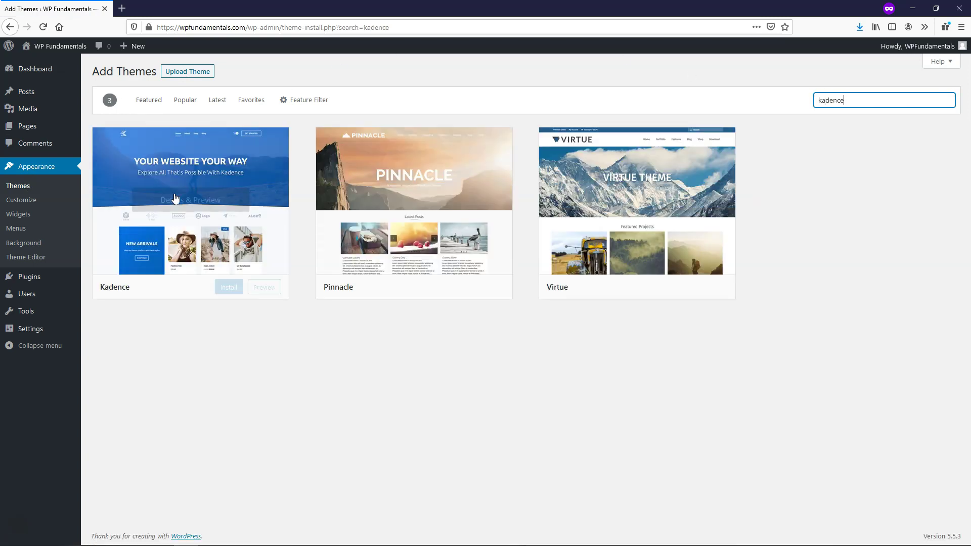
{"action": "left_click", "coordinate": [226, 287]}
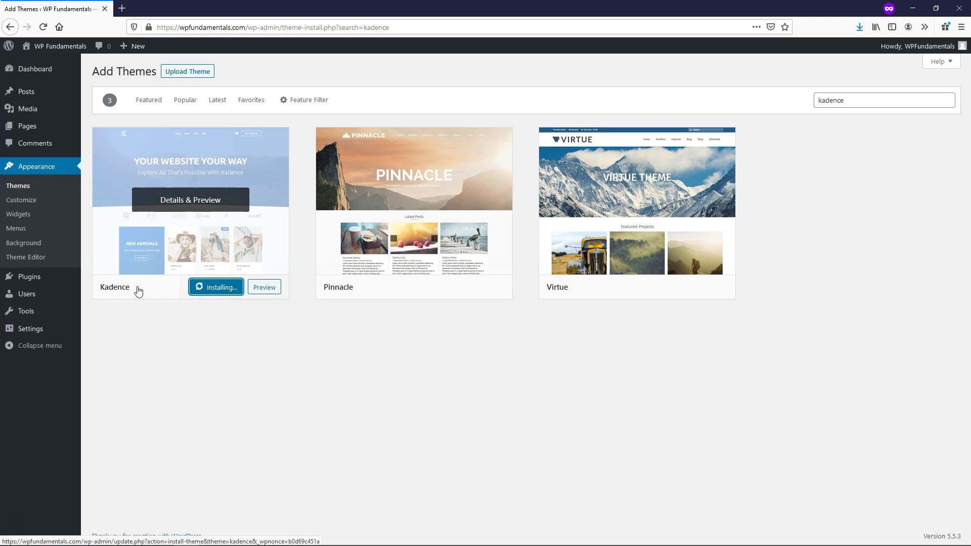
{"action": "left_click", "coordinate": [210, 293]}
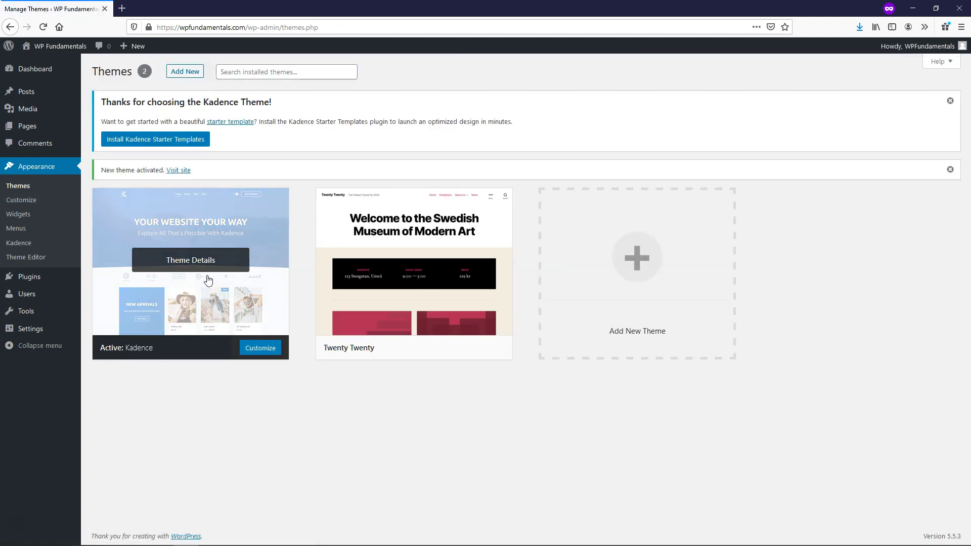
Step: Install Kadence Starter Templates and import the Sass template with the green, dark and white color scheme
{"action": "left_click", "coordinate": [167, 143]}
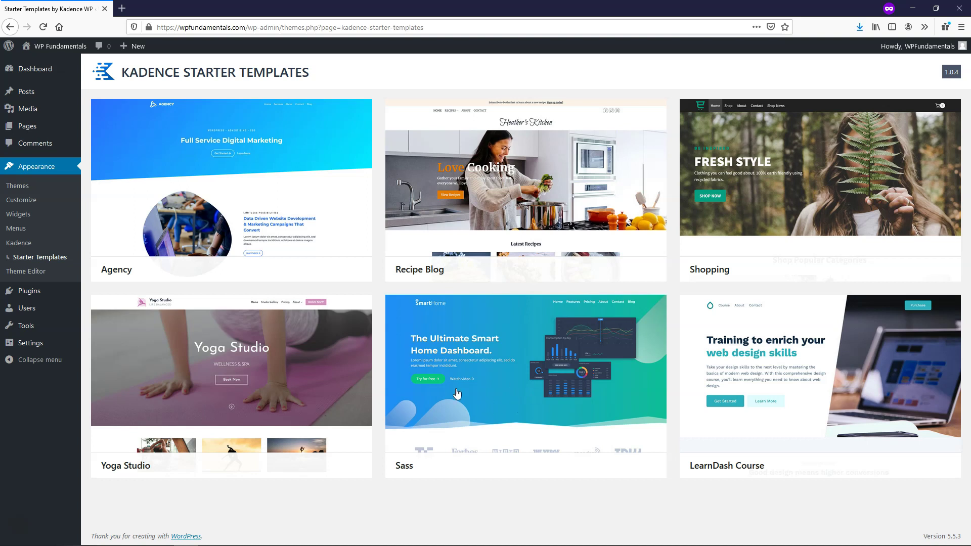
{"action": "left_click", "coordinate": [518, 365]}
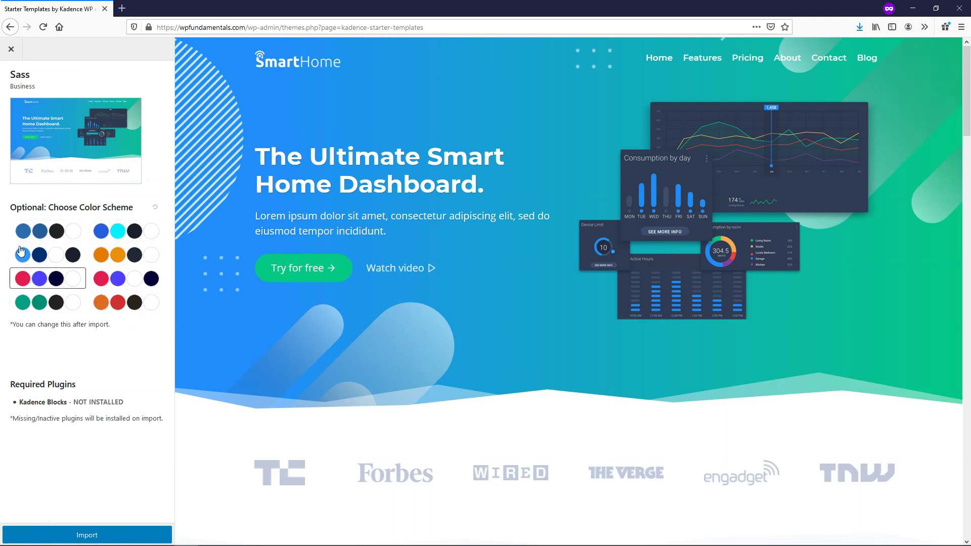
{"action": "left_click", "coordinate": [30, 304]}
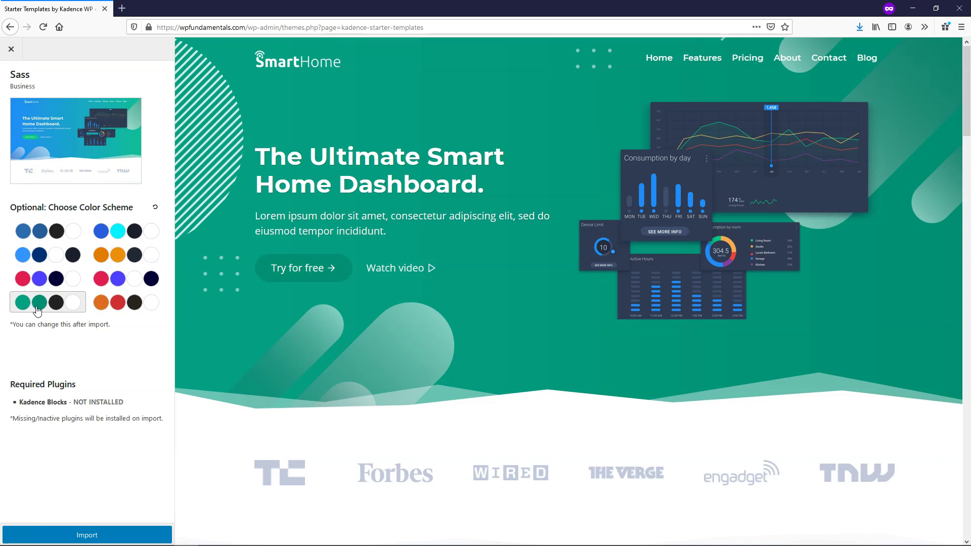
{"action": "left_click", "coordinate": [124, 535]}
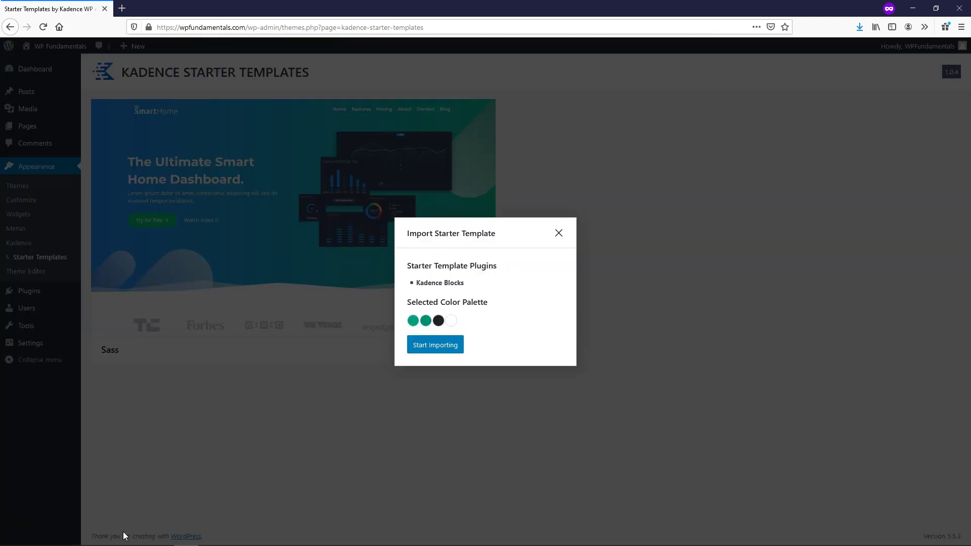
{"action": "left_click", "coordinate": [435, 346]}
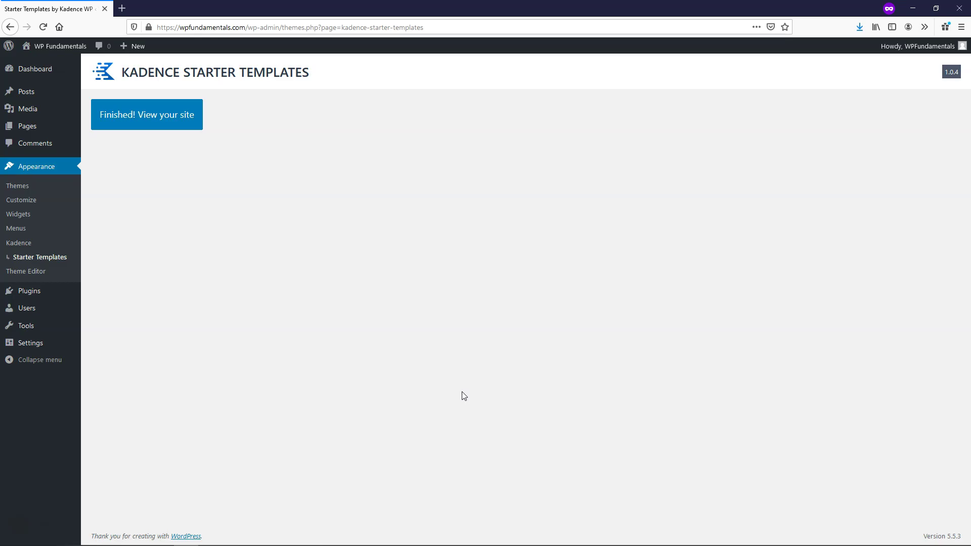
Step: View the imported site and look through its homepage sections down to the footer and back up to the header
{"action": "left_click", "coordinate": [149, 125]}
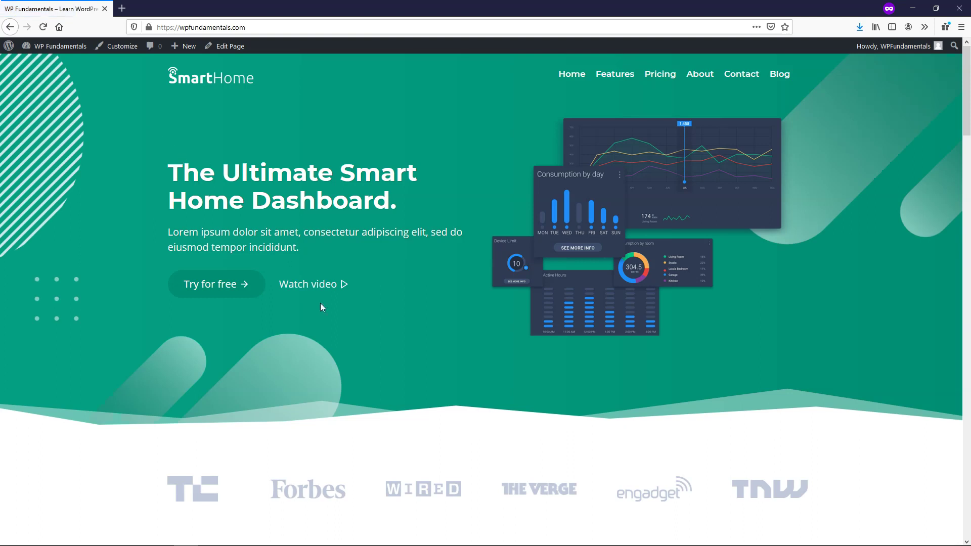
{"action": "scroll", "coordinate": [544, 243], "scroll_direction": "down", "scroll_amount": 10}
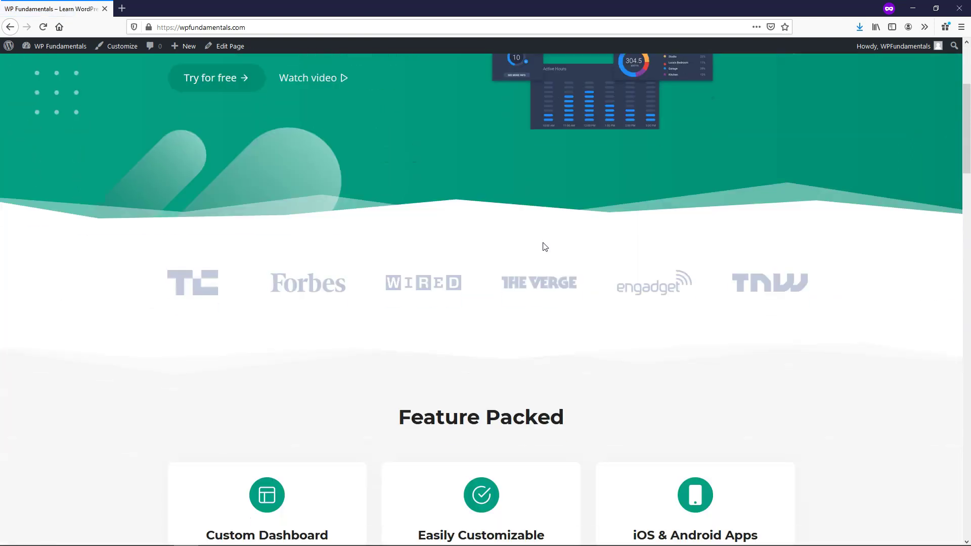
{"action": "scroll", "coordinate": [544, 243], "scroll_direction": "down", "scroll_amount": 20}
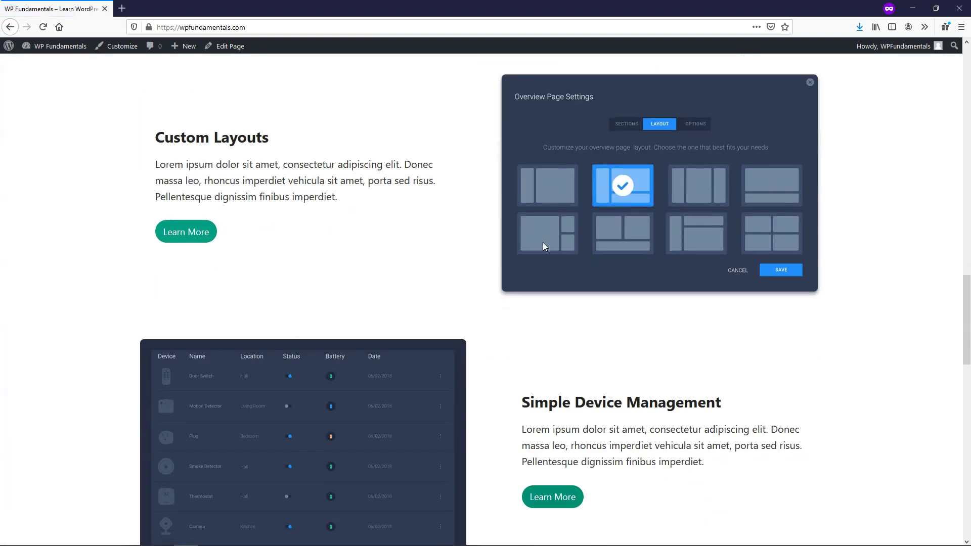
{"action": "scroll", "coordinate": [543, 243], "scroll_direction": "down", "scroll_amount": 6}
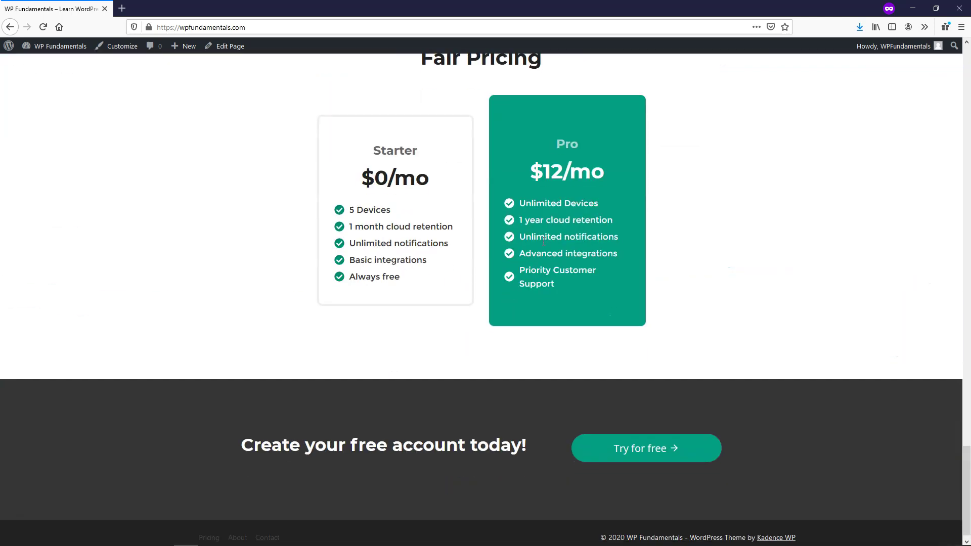
{"action": "scroll", "coordinate": [543, 241], "scroll_direction": "up", "scroll_amount": 20}
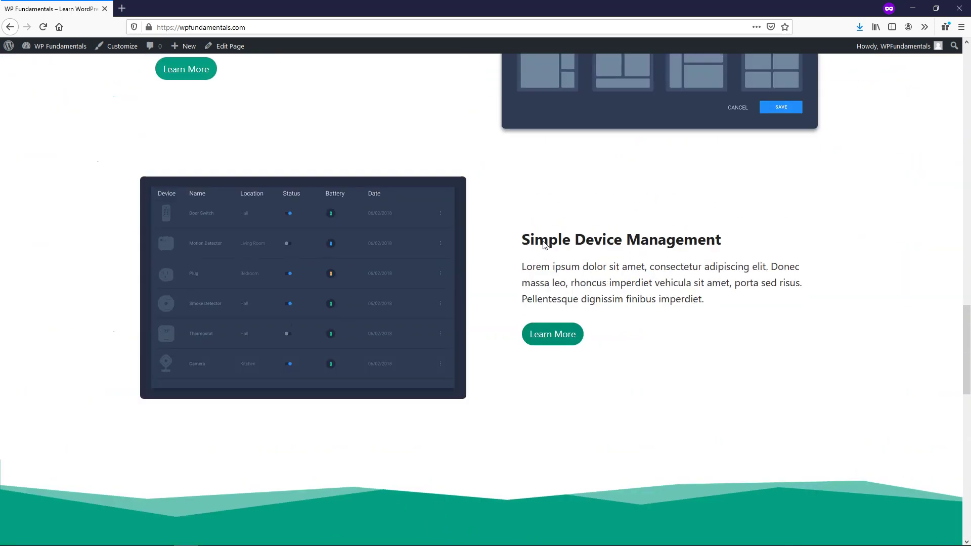
{"action": "scroll", "coordinate": [544, 247], "scroll_direction": "up", "scroll_amount": 10}
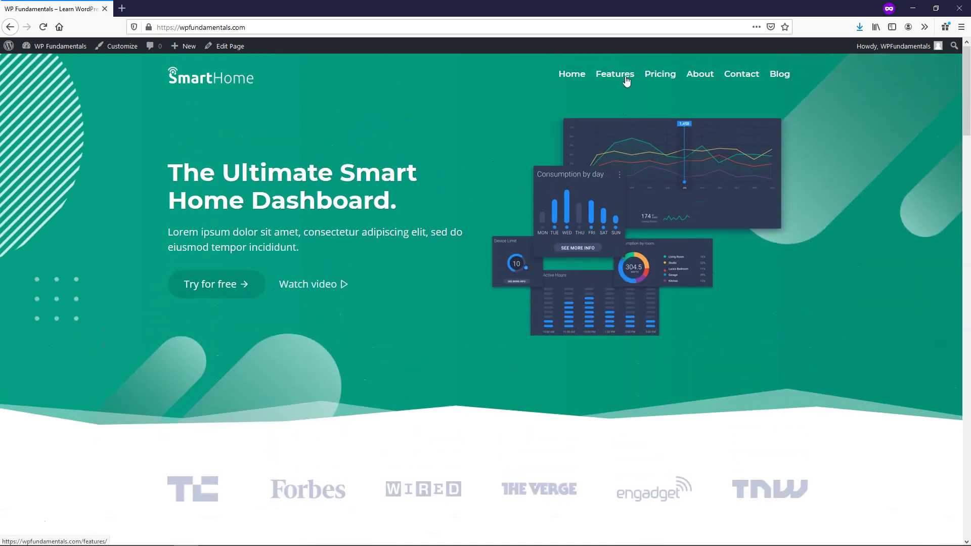
{"action": "left_click_drag", "start_coordinate": [966, 71], "coordinate": [960, 149]}
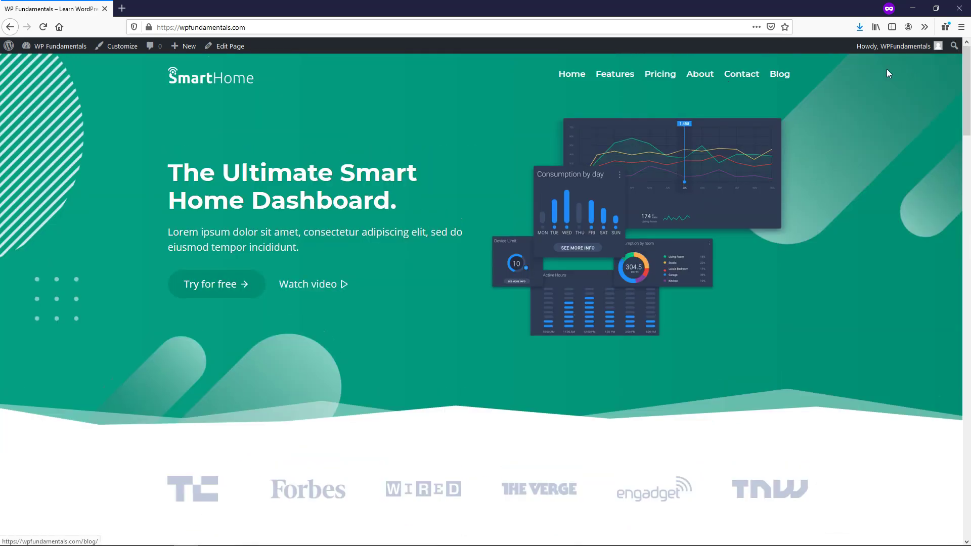
{"action": "left_click_drag", "start_coordinate": [962, 71], "coordinate": [956, 193]}
Step: Open the WordPress dashboard in a new browser tab placed before the site's tab, and open the theme Customizer
{"action": "mouse_move", "coordinate": [41, 46]}
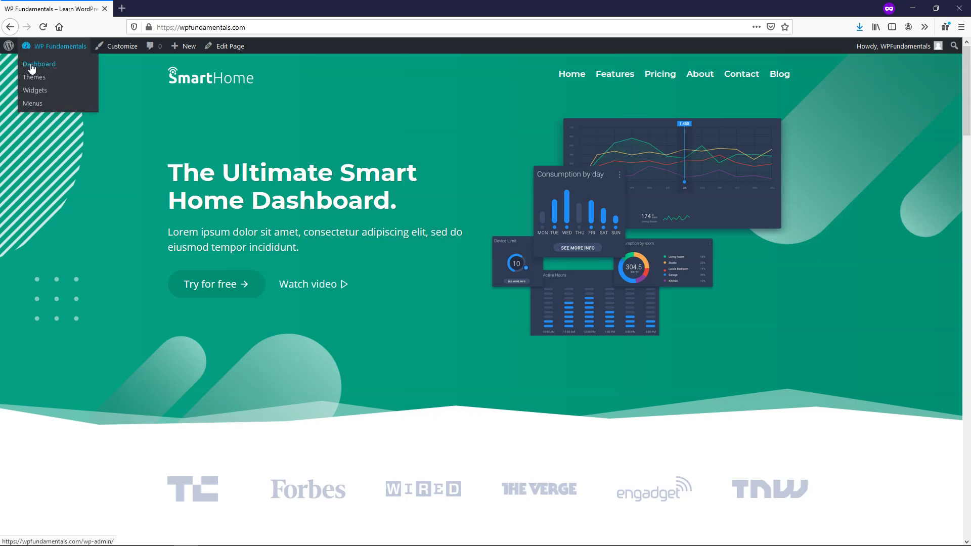
{"action": "right_click", "coordinate": [31, 66]}
{"action": "left_click", "coordinate": [55, 72]}
{"action": "left_click_drag", "start_coordinate": [162, 9], "coordinate": [103, 7]}
{"action": "mouse_move", "coordinate": [48, 201]}
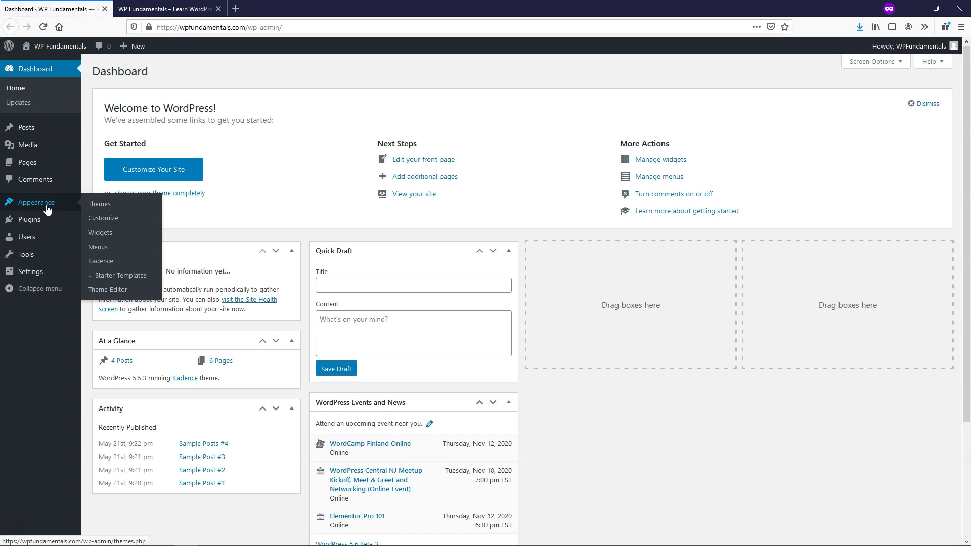
{"action": "left_click", "coordinate": [105, 219]}
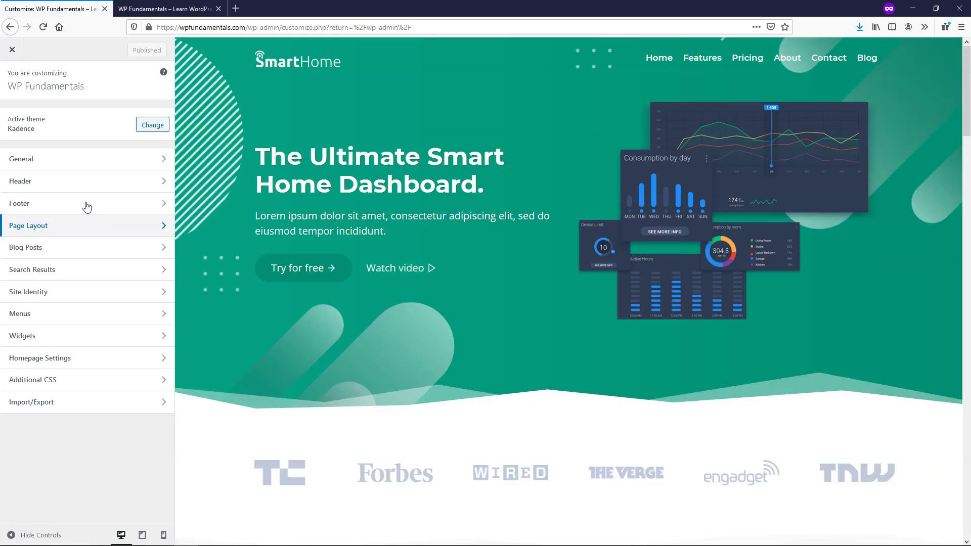
Step: Review the Layout and Sidebar options within the Customizer's General settings
{"action": "left_click", "coordinate": [52, 162]}
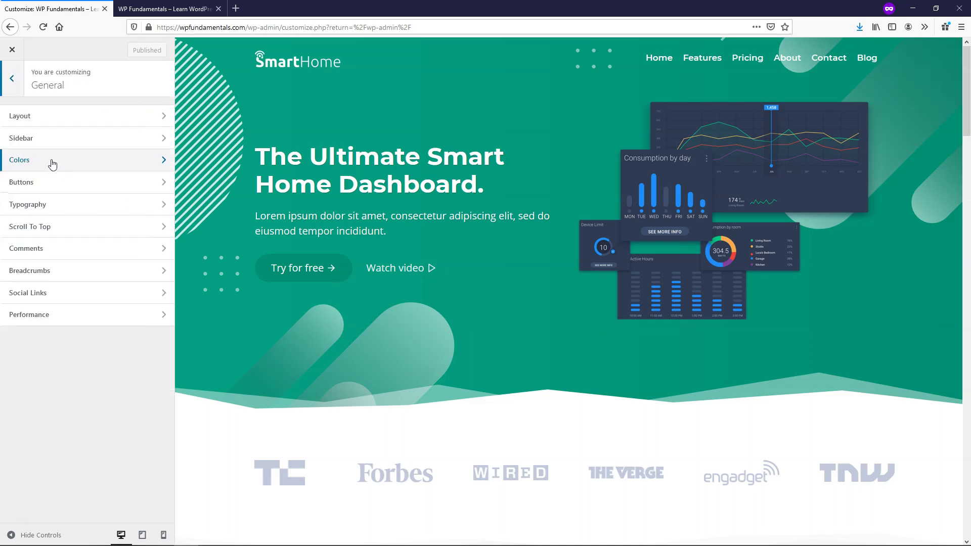
{"action": "left_click", "coordinate": [87, 118]}
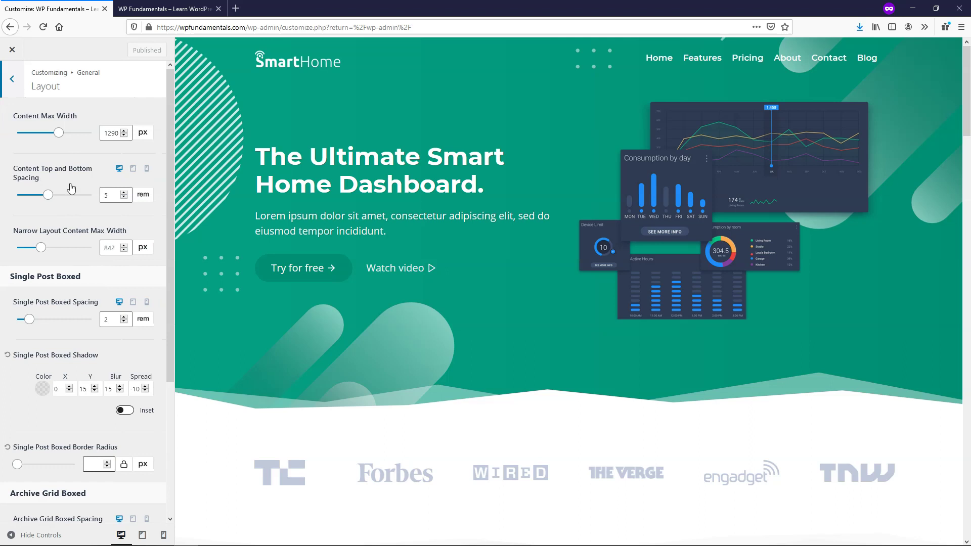
{"action": "left_click", "coordinate": [13, 87]}
{"action": "left_click", "coordinate": [47, 147]}
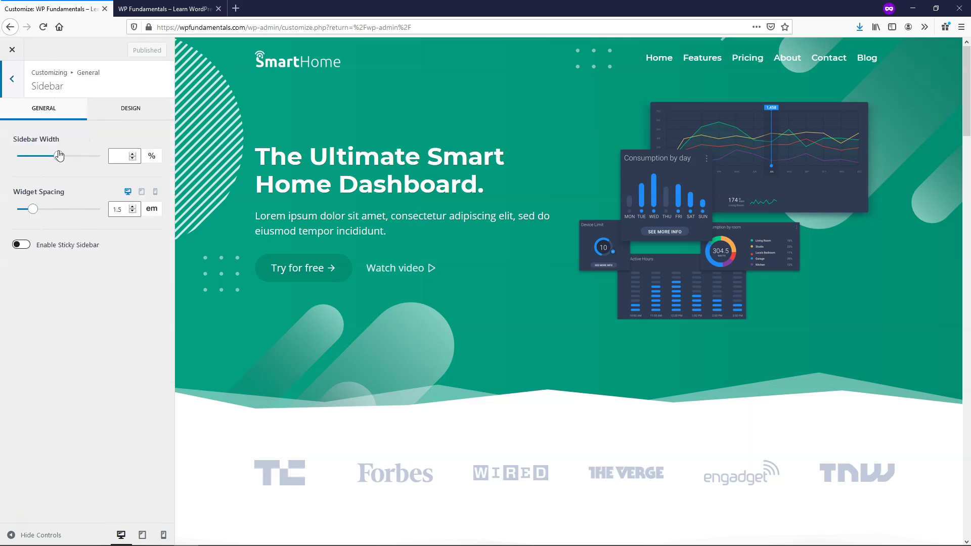
{"action": "left_click", "coordinate": [11, 91]}
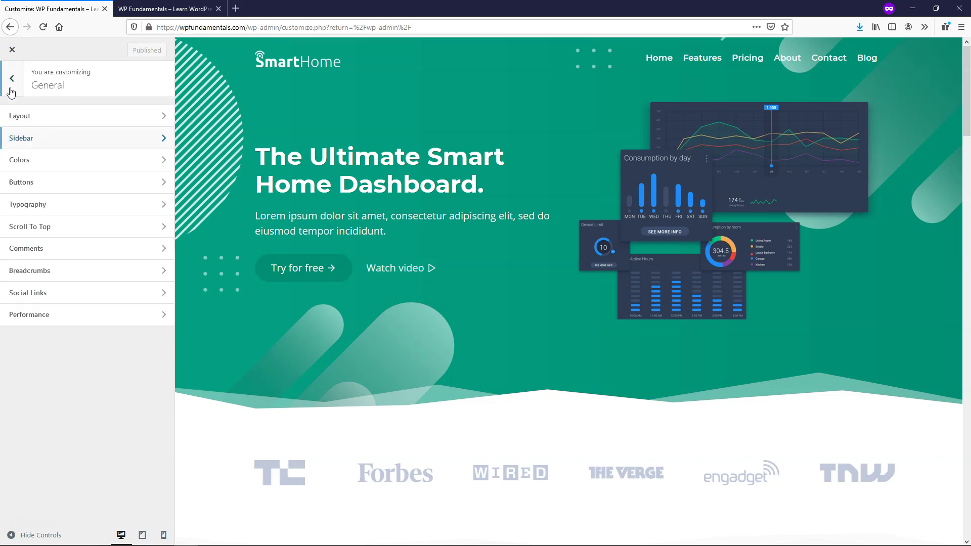
Step: Change the second color of global Palette 1 to blue, hex 075ECA, in the General color settings
{"action": "left_click", "coordinate": [59, 162]}
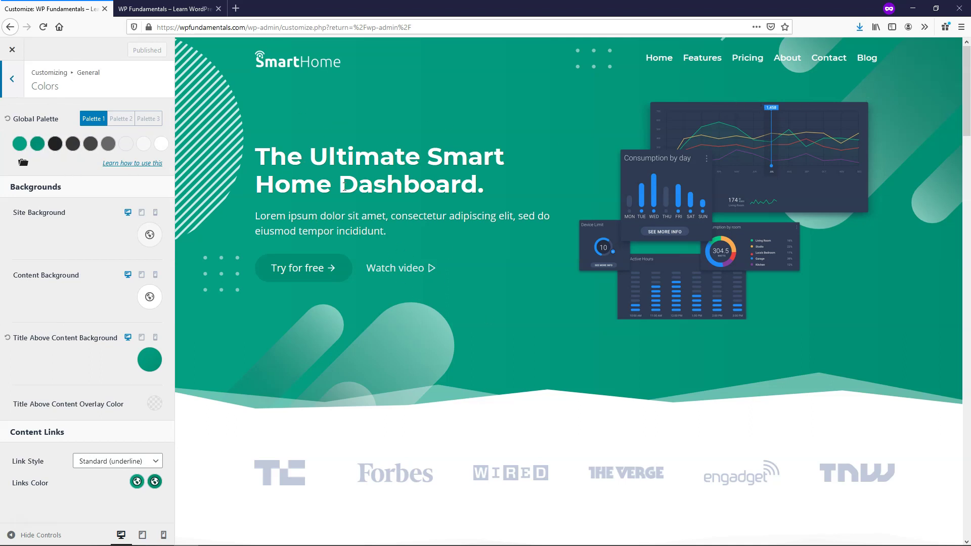
{"action": "left_click", "coordinate": [37, 145]}
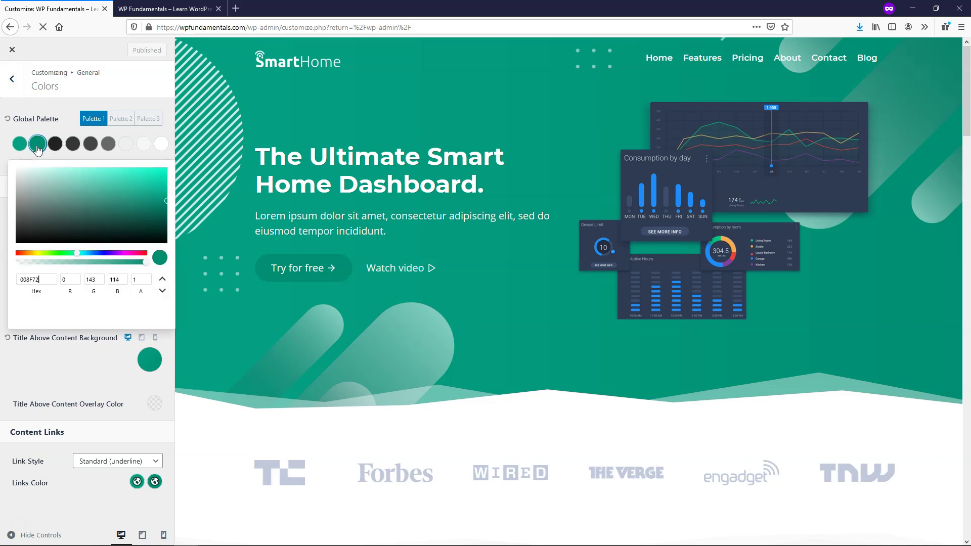
{"action": "left_click", "coordinate": [118, 253]}
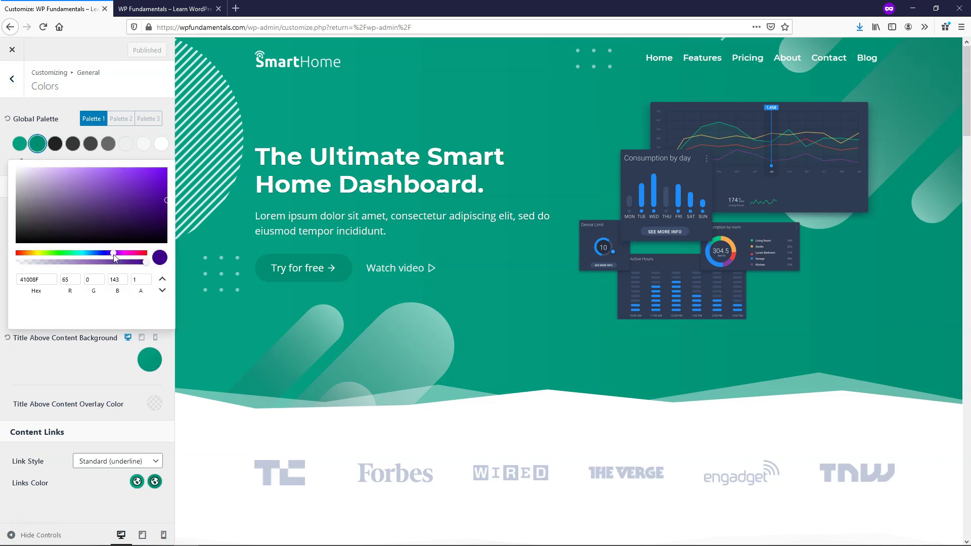
{"action": "left_click_drag", "start_coordinate": [120, 255], "coordinate": [42, 253]}
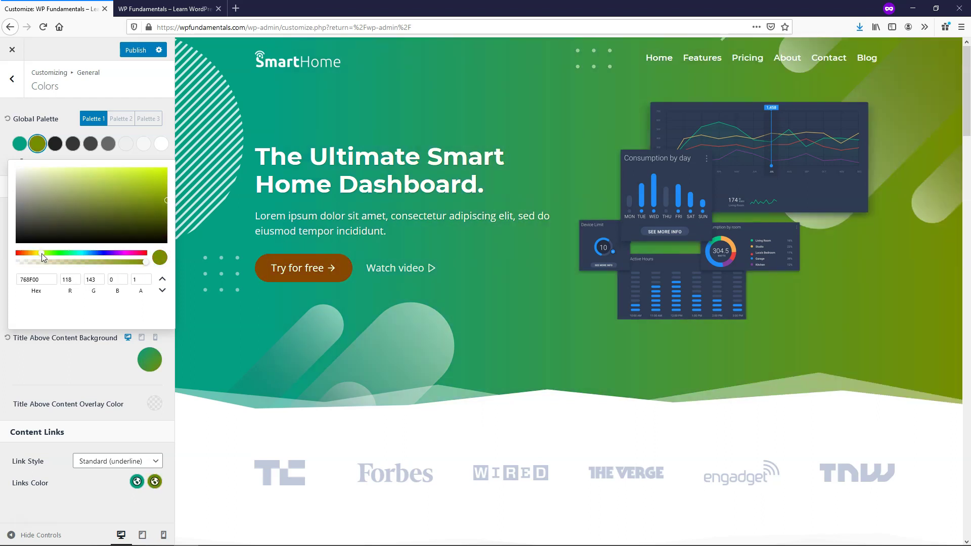
{"action": "left_click_drag", "start_coordinate": [128, 206], "coordinate": [113, 226]}
{"action": "left_click_drag", "start_coordinate": [72, 253], "coordinate": [94, 254]}
{"action": "left_click_drag", "start_coordinate": [141, 207], "coordinate": [161, 183]}
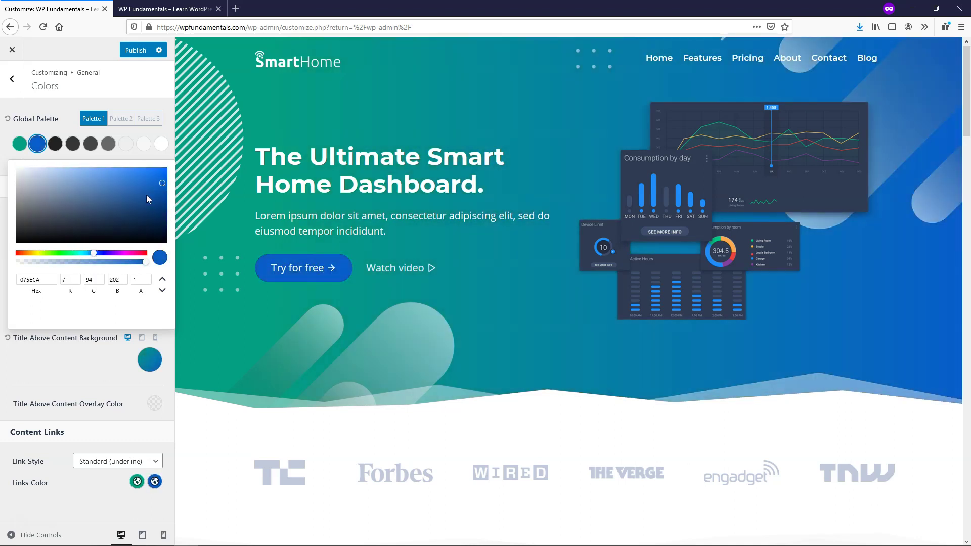
{"action": "left_click", "coordinate": [126, 102]}
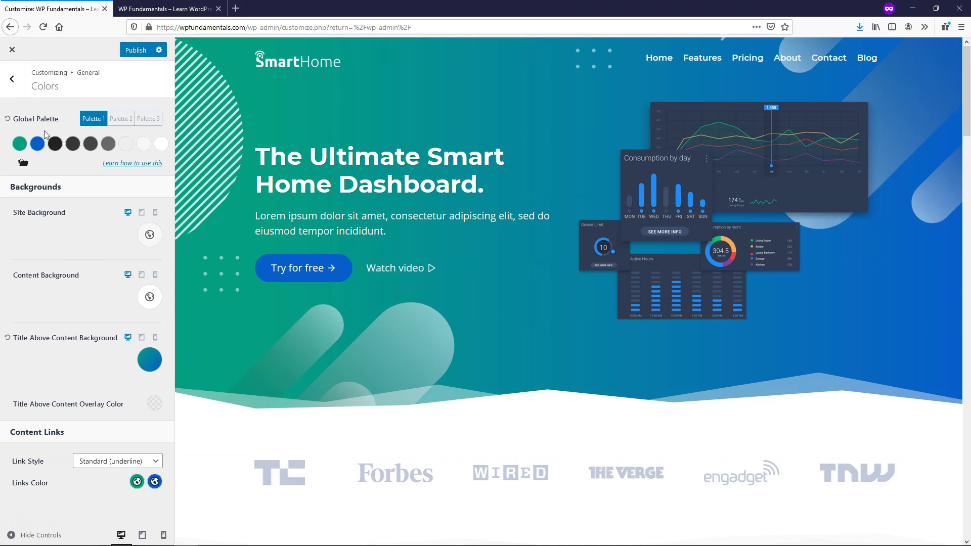
Step: Examine how the palette colors are applied to the icons and Learn More buttons in the homepage preview
{"action": "scroll", "coordinate": [468, 256], "scroll_direction": "down", "scroll_amount": 10}
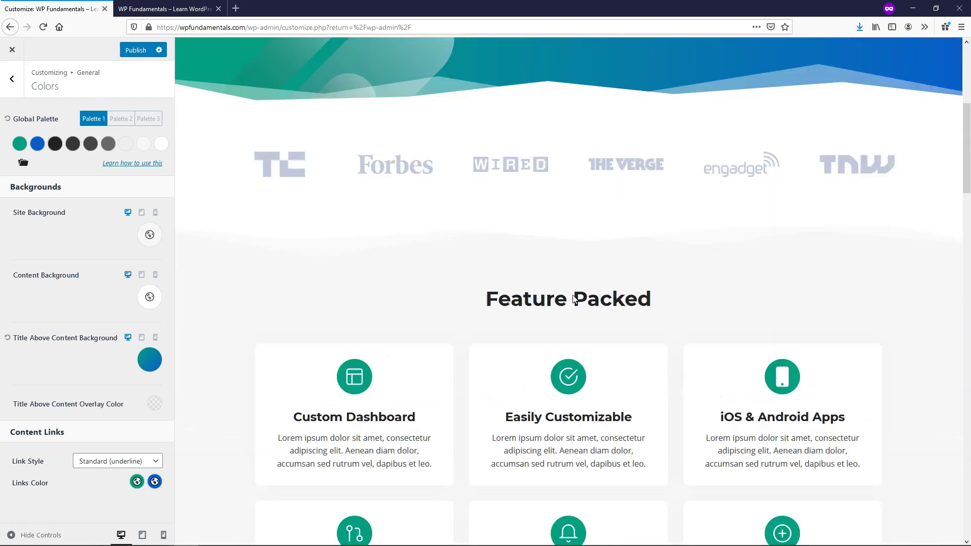
{"action": "scroll", "coordinate": [561, 297], "scroll_direction": "down", "scroll_amount": 15}
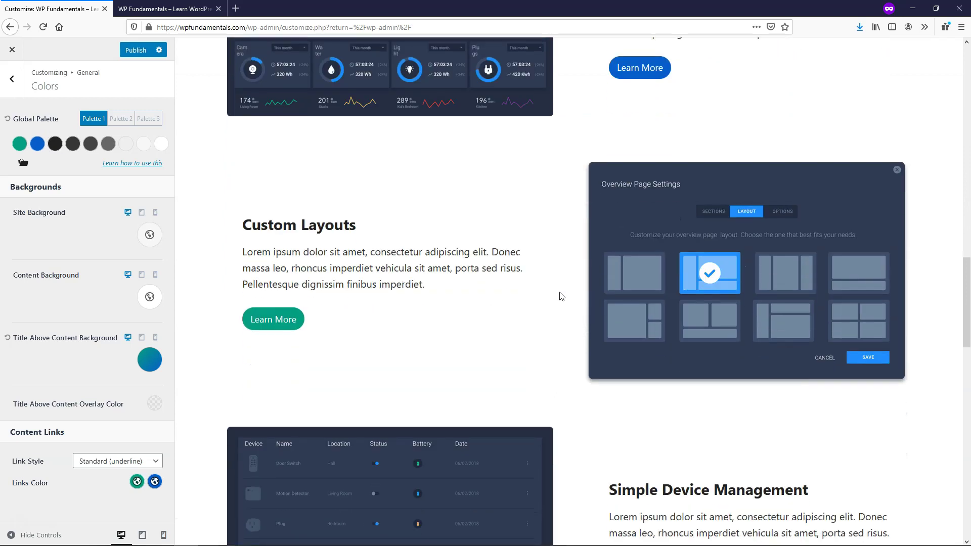
{"action": "scroll", "coordinate": [597, 263], "scroll_direction": "up", "scroll_amount": 6}
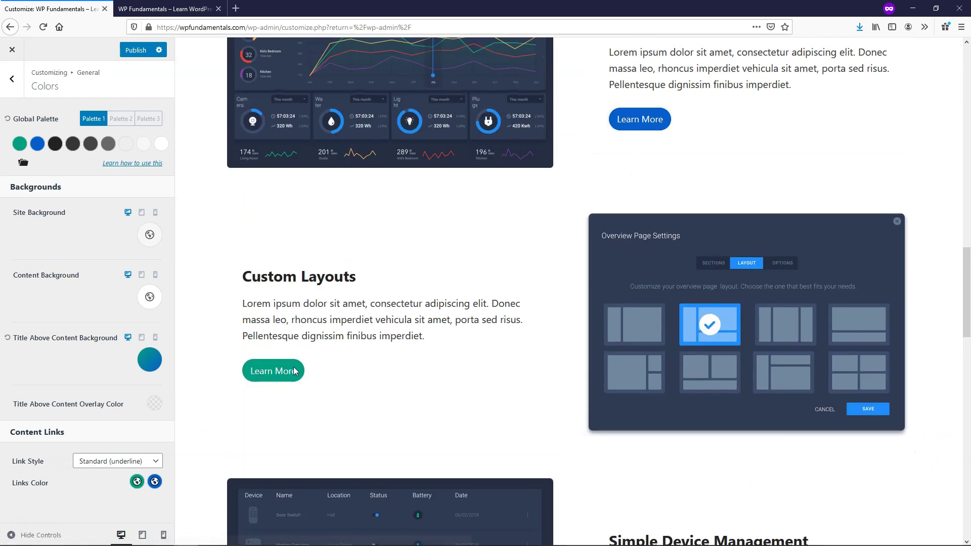
{"action": "scroll", "coordinate": [593, 449], "scroll_direction": "down", "scroll_amount": 4}
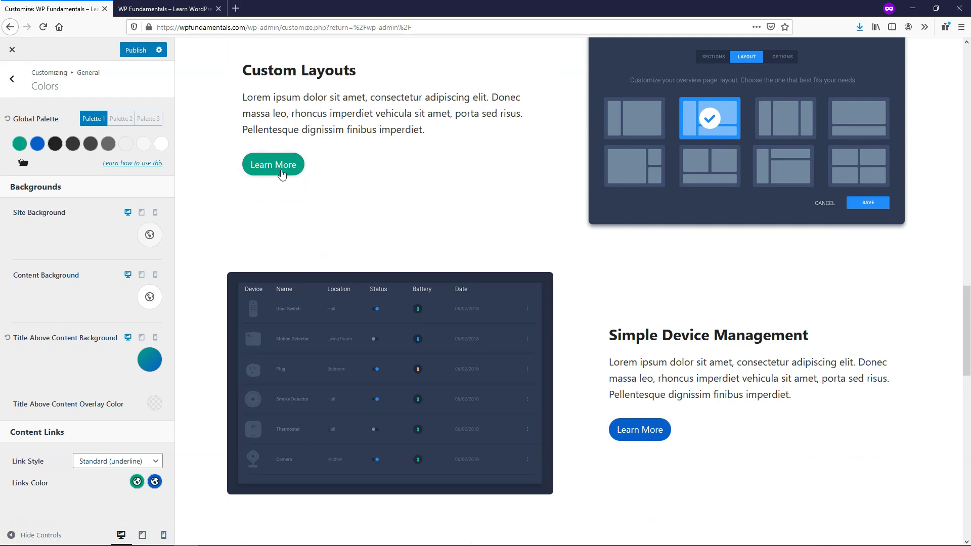
Step: Check the new palette colors across the rest of the homepage preview and publish the color changes
{"action": "scroll", "coordinate": [559, 300], "scroll_direction": "down", "scroll_amount": 6}
{"action": "scroll", "coordinate": [558, 393], "scroll_direction": "down", "scroll_amount": 10}
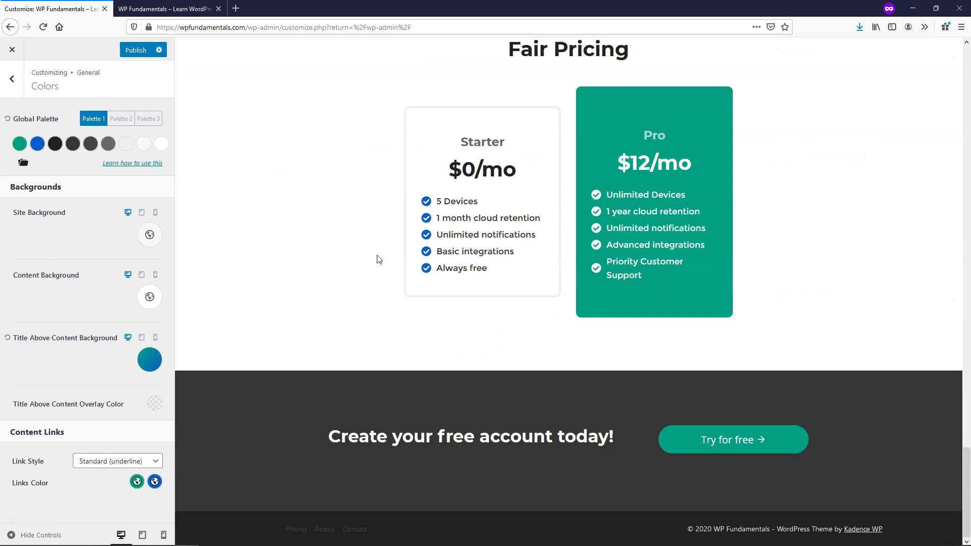
{"action": "scroll", "coordinate": [319, 301], "scroll_direction": "up", "scroll_amount": 15}
{"action": "scroll", "coordinate": [283, 348], "scroll_direction": "up", "scroll_amount": 15}
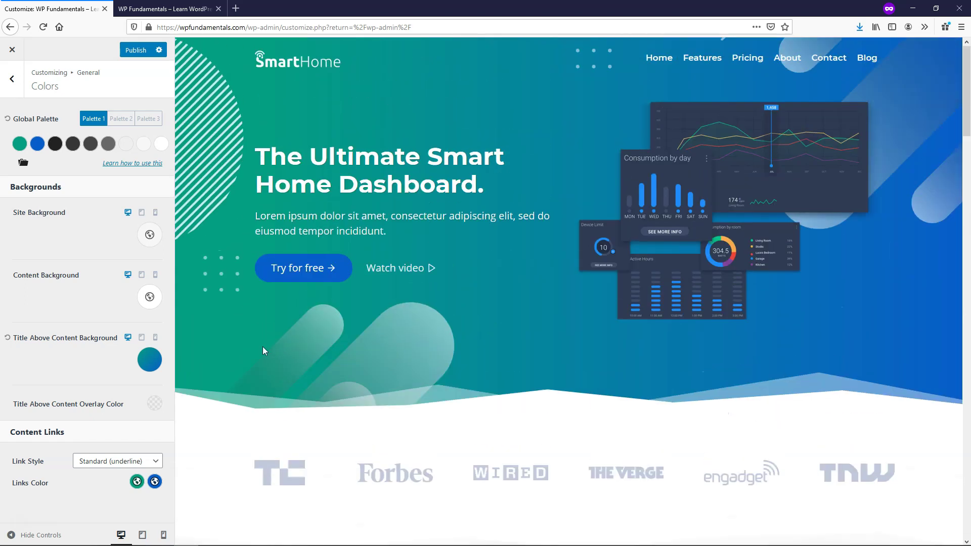
{"action": "left_click", "coordinate": [128, 51]}
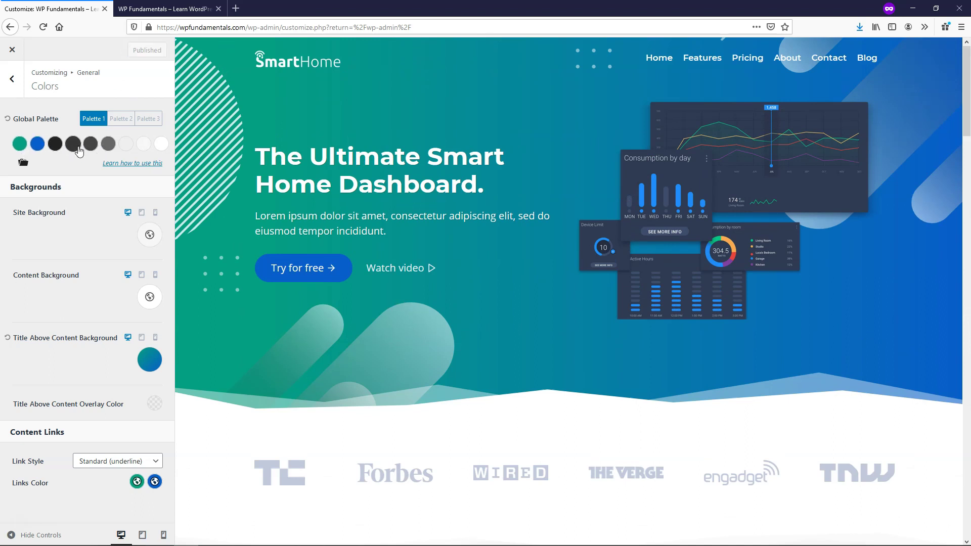
Step: Review the Buttons options in the General settings, from colors and border to padding and shadows, against the preview's Learn More buttons
{"action": "left_click", "coordinate": [12, 81]}
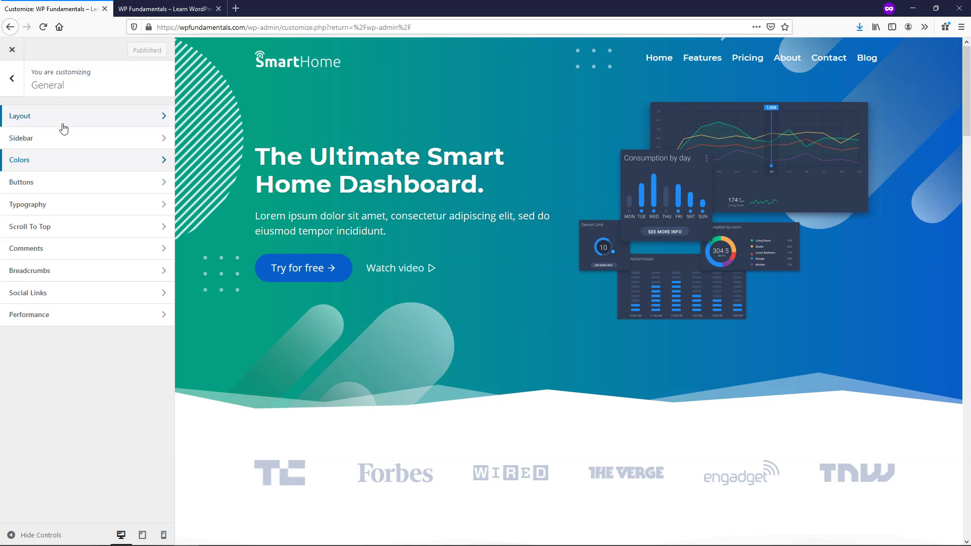
{"action": "left_click", "coordinate": [58, 185]}
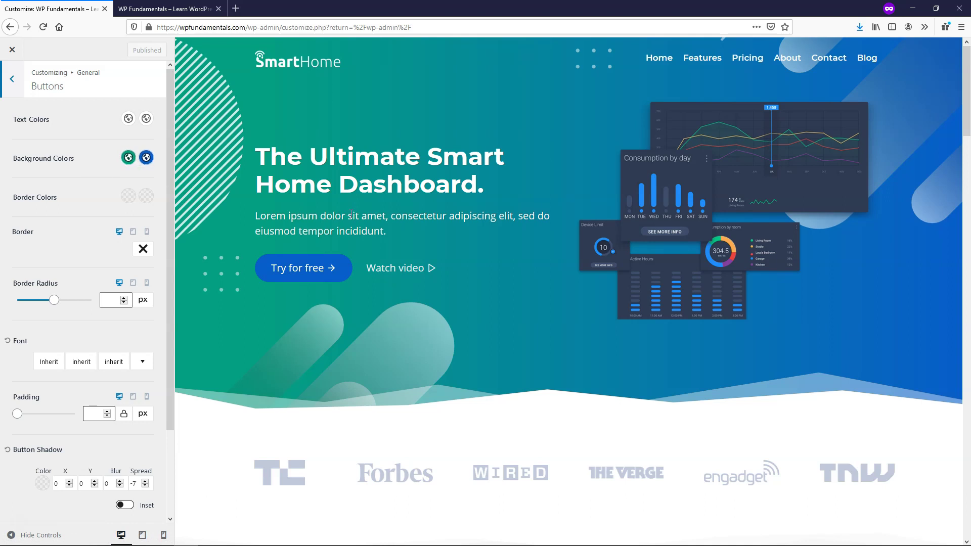
{"action": "scroll", "coordinate": [481, 255], "scroll_direction": "down", "scroll_amount": 15}
{"action": "scroll", "coordinate": [481, 251], "scroll_direction": "down", "scroll_amount": 7}
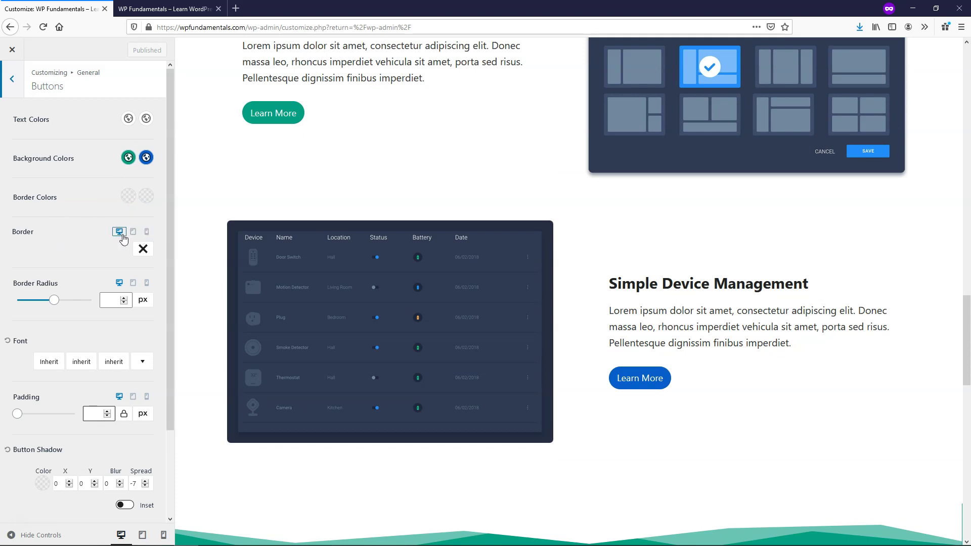
{"action": "scroll", "coordinate": [77, 247], "scroll_direction": "down", "scroll_amount": 2}
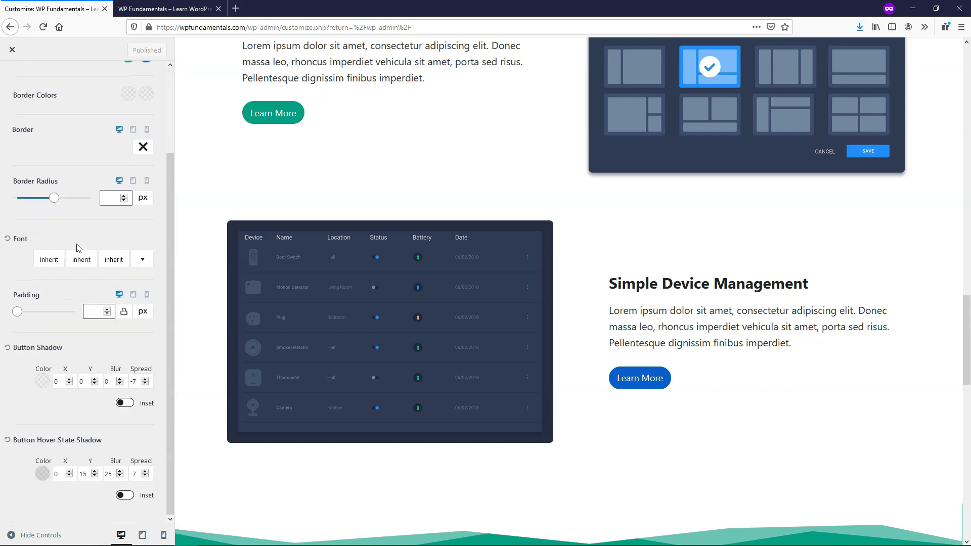
{"action": "scroll", "coordinate": [78, 249], "scroll_direction": "up", "scroll_amount": 2}
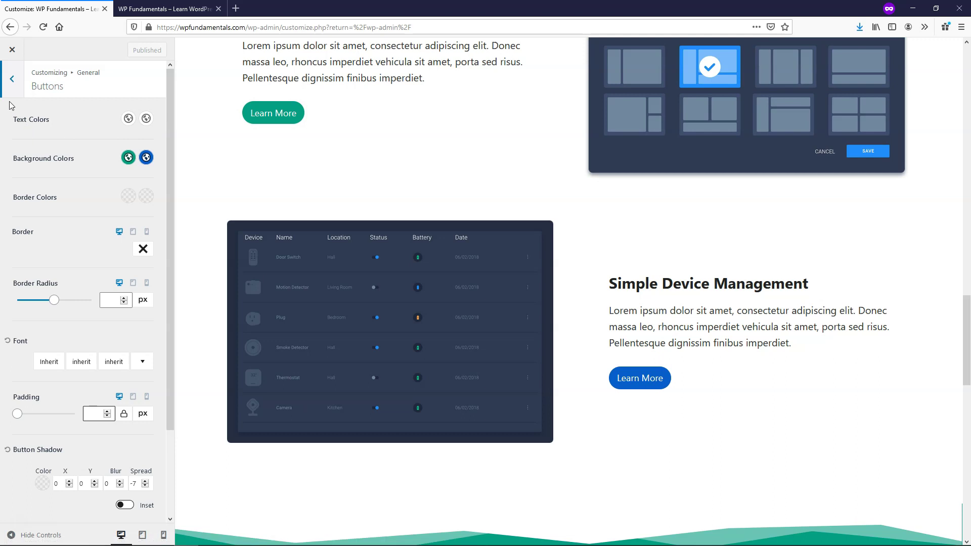
Step: Set the Base Font family to Lato in the General Typography settings
{"action": "left_click", "coordinate": [8, 81]}
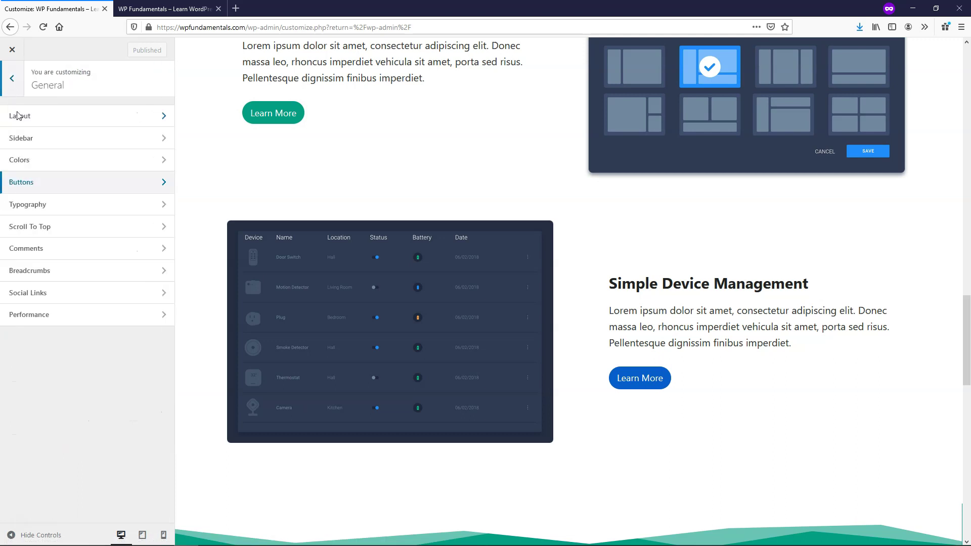
{"action": "left_click", "coordinate": [47, 205]}
{"action": "scroll", "coordinate": [409, 151], "scroll_direction": "up", "scroll_amount": 3}
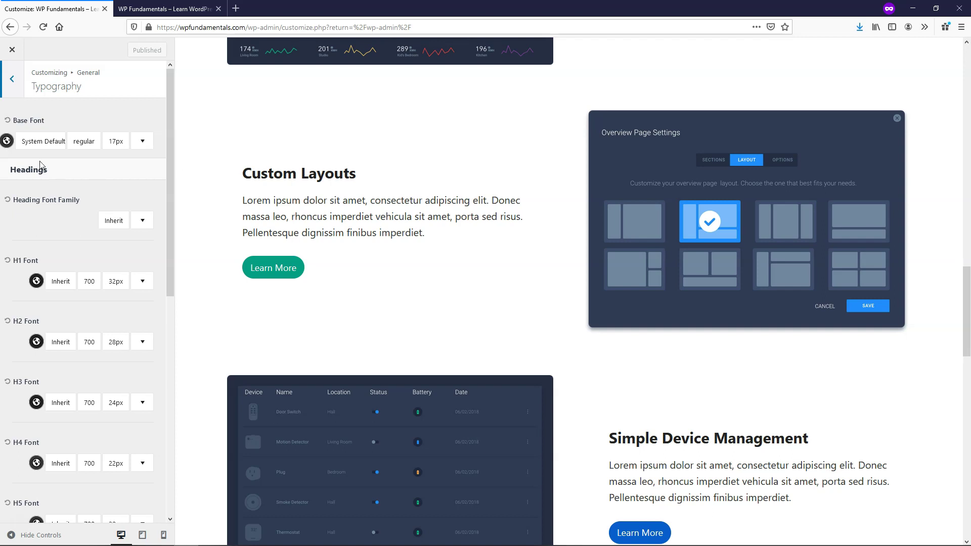
{"action": "left_click", "coordinate": [42, 143]}
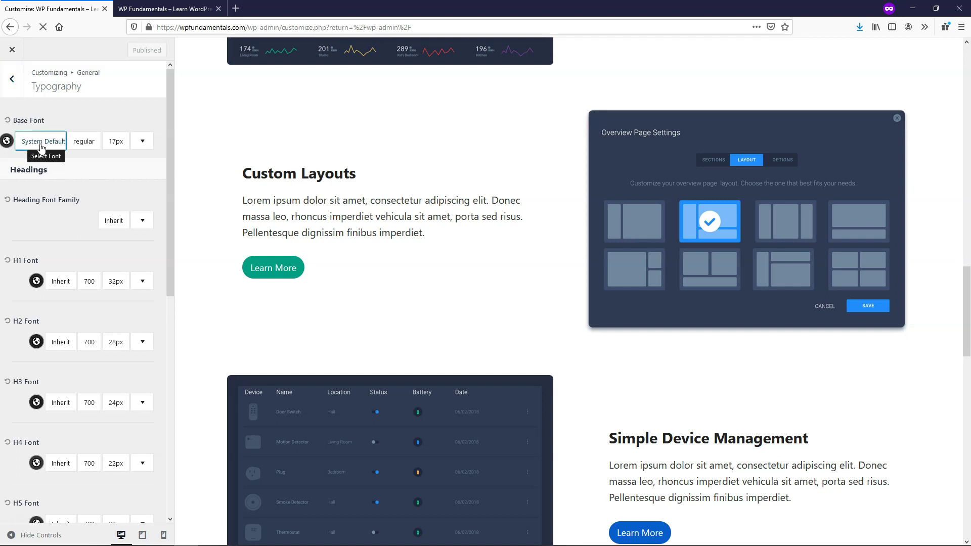
{"action": "left_click", "coordinate": [150, 197]}
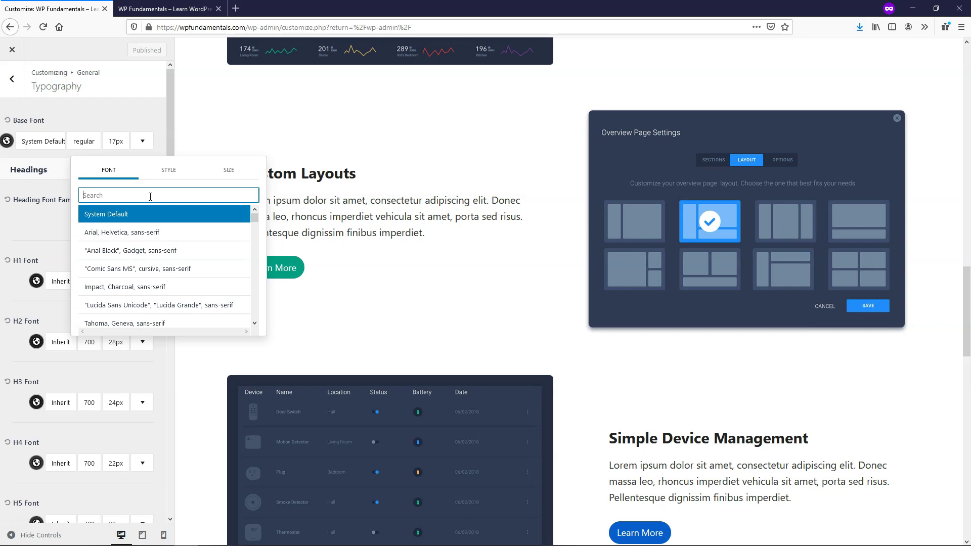
{"action": "type", "text": "lato"}
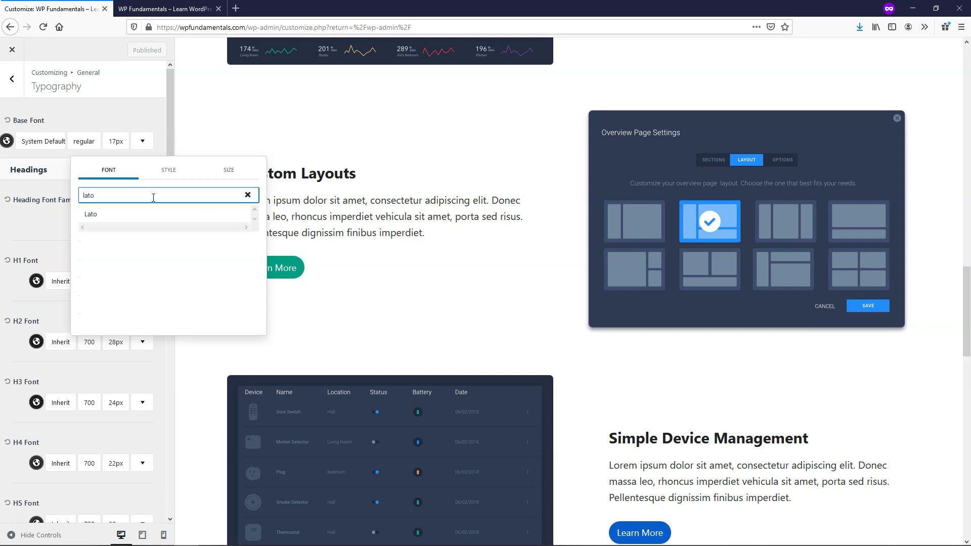
{"action": "left_click", "coordinate": [124, 219]}
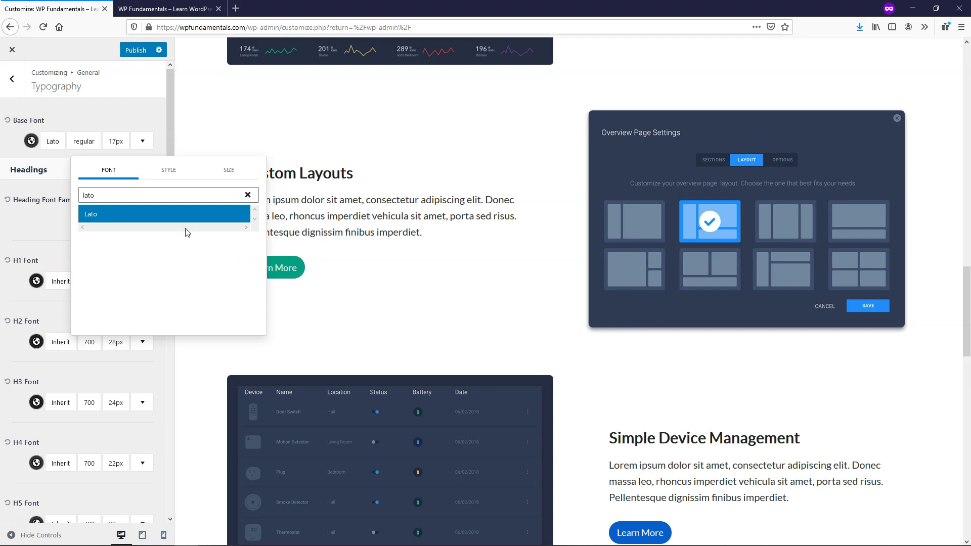
Step: Try the 900italic, 900 and 700 styles on the Lato base font and set it back to Regular
{"action": "left_click", "coordinate": [170, 174]}
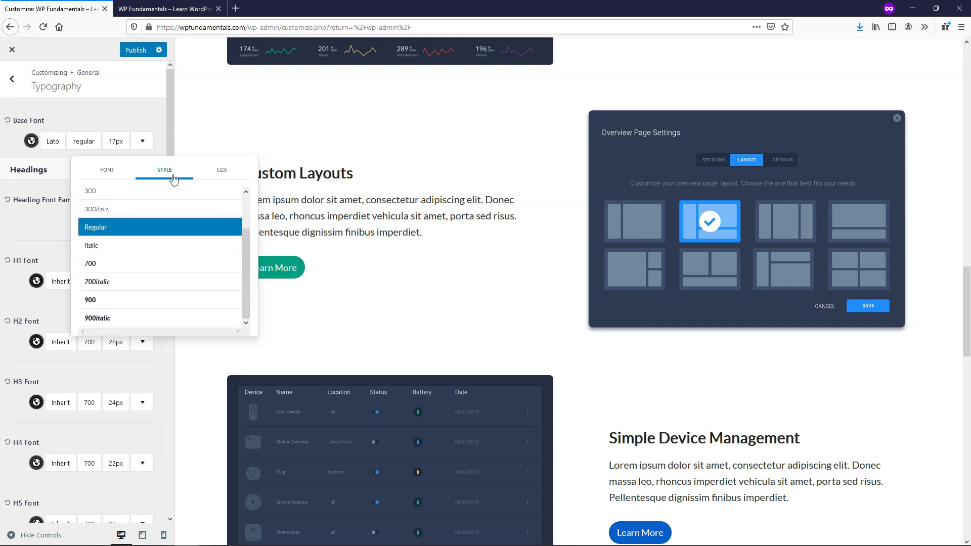
{"action": "scroll", "coordinate": [98, 209], "scroll_direction": "down", "scroll_amount": 3}
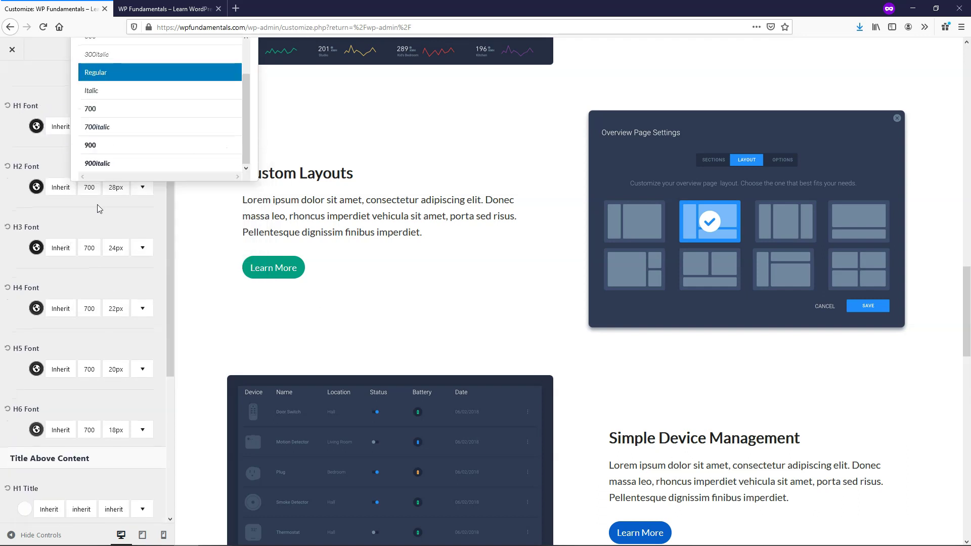
{"action": "scroll", "coordinate": [98, 156], "scroll_direction": "up", "scroll_amount": 2}
{"action": "scroll", "coordinate": [113, 152], "scroll_direction": "down", "scroll_amount": 2}
{"action": "left_click", "coordinate": [136, 167]}
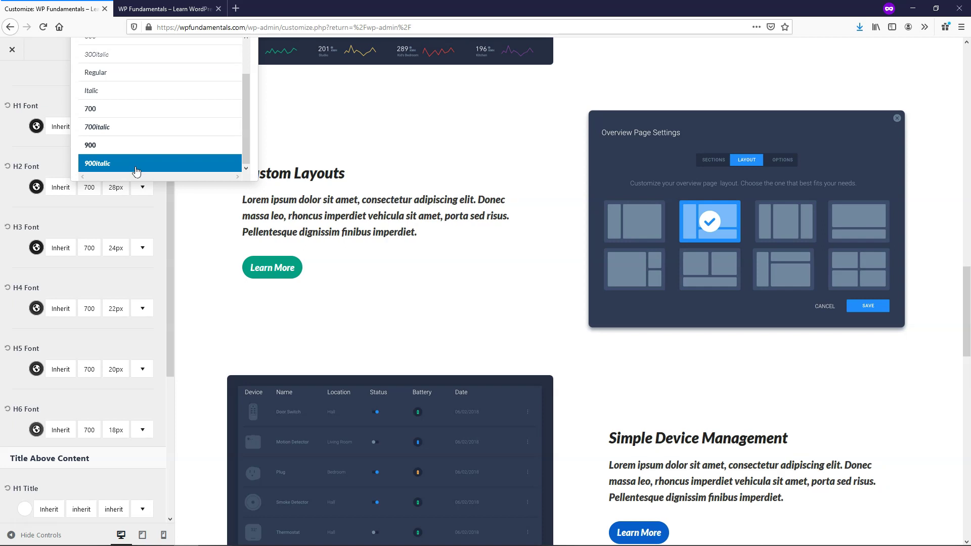
{"action": "left_click", "coordinate": [123, 149]}
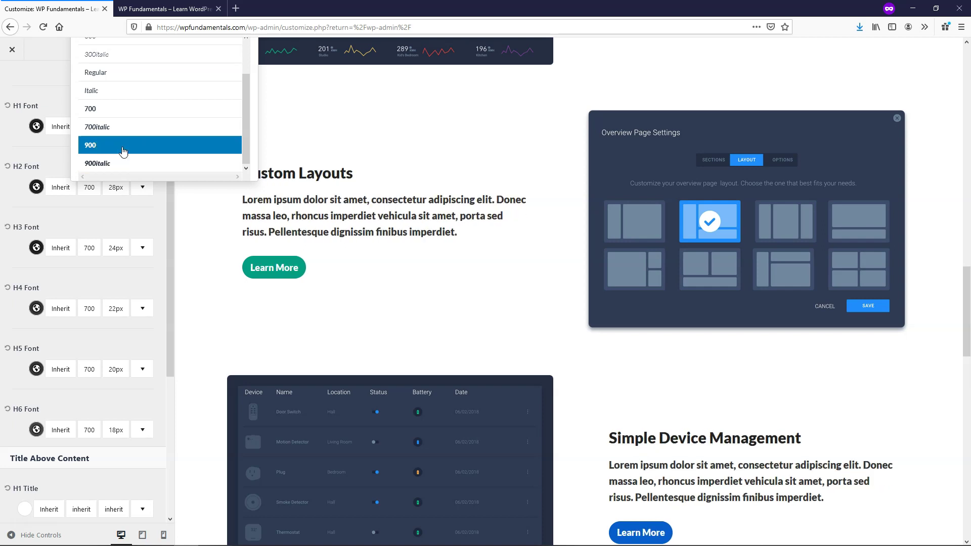
{"action": "left_click", "coordinate": [119, 112]}
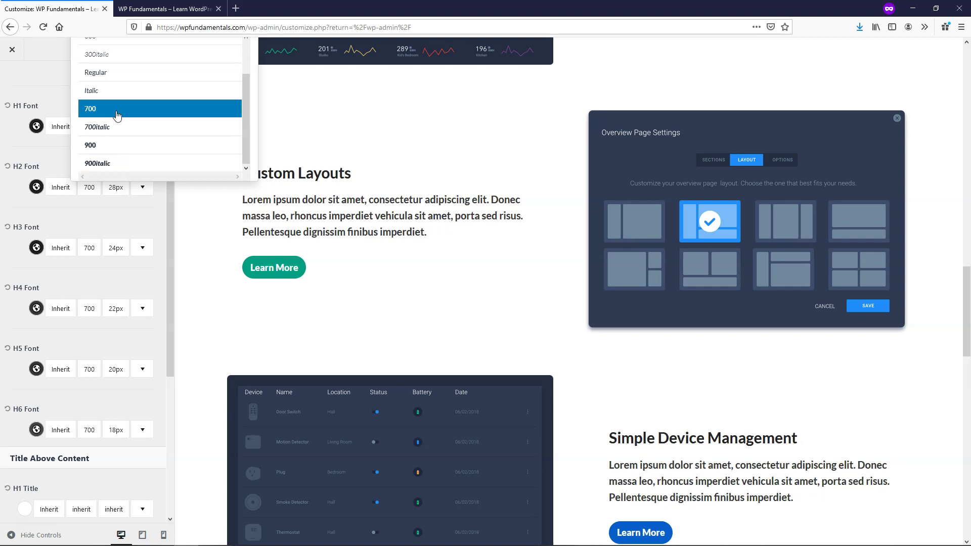
{"action": "left_click", "coordinate": [103, 73]}
{"action": "scroll", "coordinate": [197, 148], "scroll_direction": "up", "scroll_amount": 1}
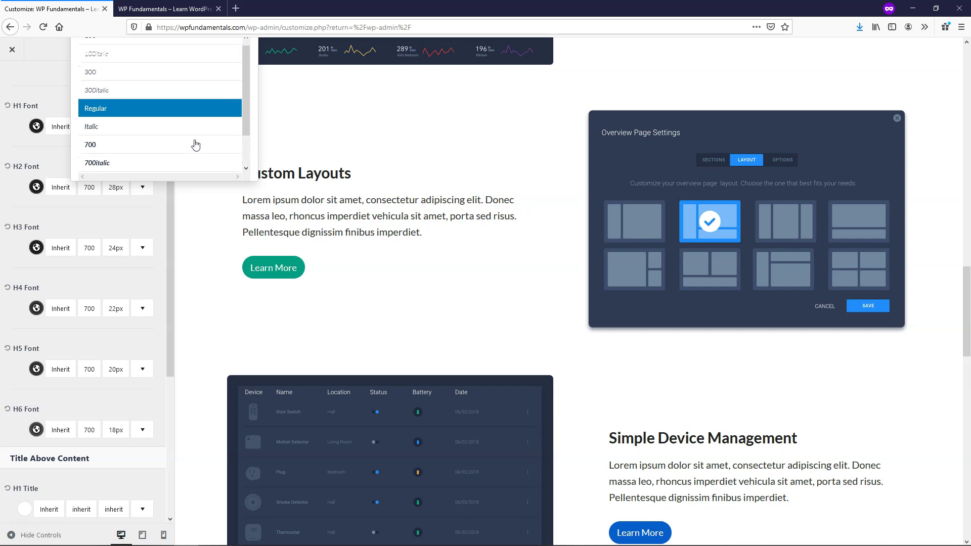
{"action": "scroll", "coordinate": [528, 326], "scroll_direction": "up", "scroll_amount": 4}
{"action": "scroll", "coordinate": [207, 126], "scroll_direction": "up", "scroll_amount": 2}
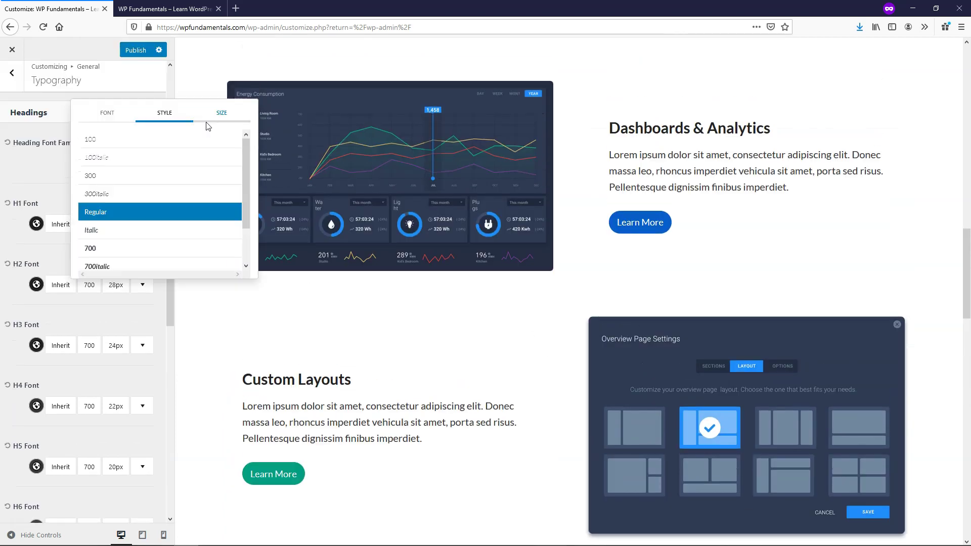
{"action": "scroll", "coordinate": [207, 127], "scroll_direction": "up", "scroll_amount": 1}
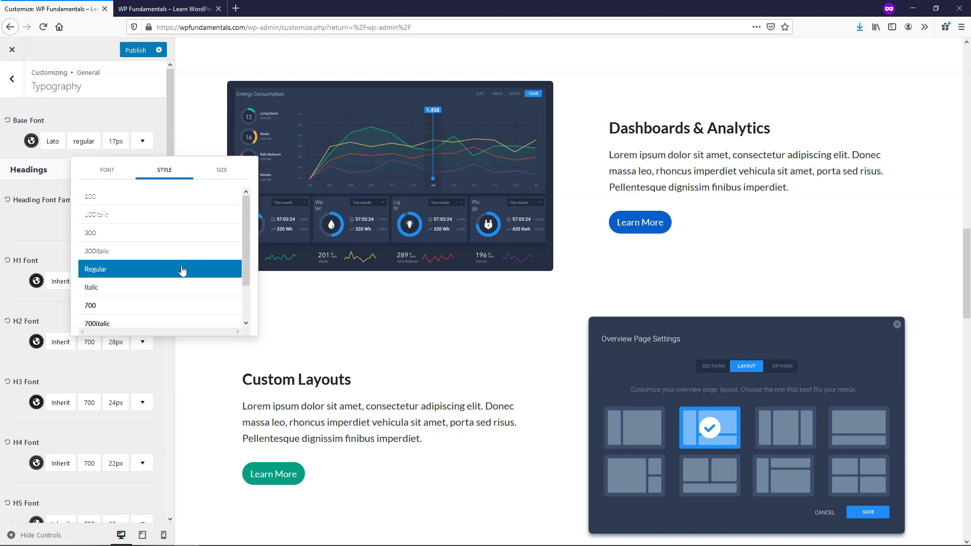
{"action": "left_click", "coordinate": [131, 109]}
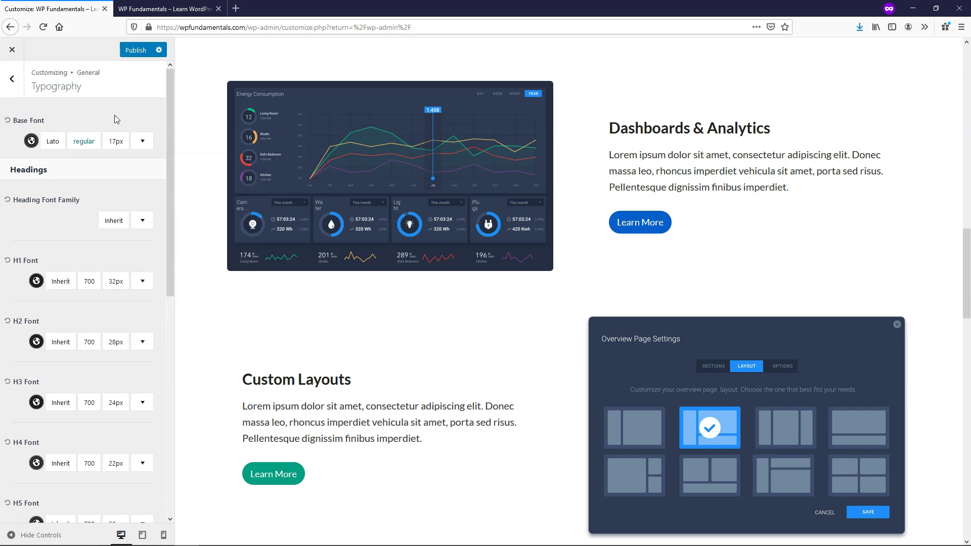
Step: Try larger base font sizes up to 28 px and bring the size back to 17 px
{"action": "left_click", "coordinate": [53, 142]}
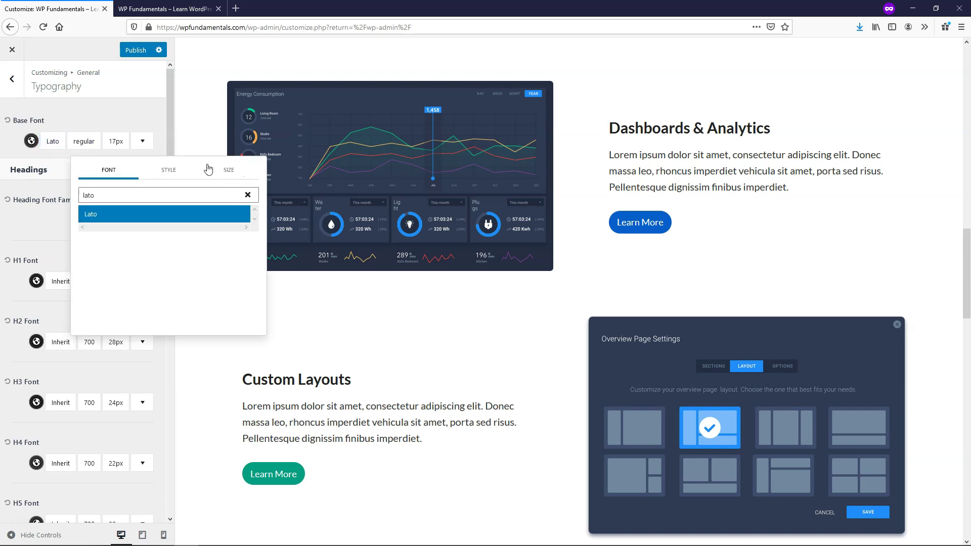
{"action": "left_click", "coordinate": [222, 170]}
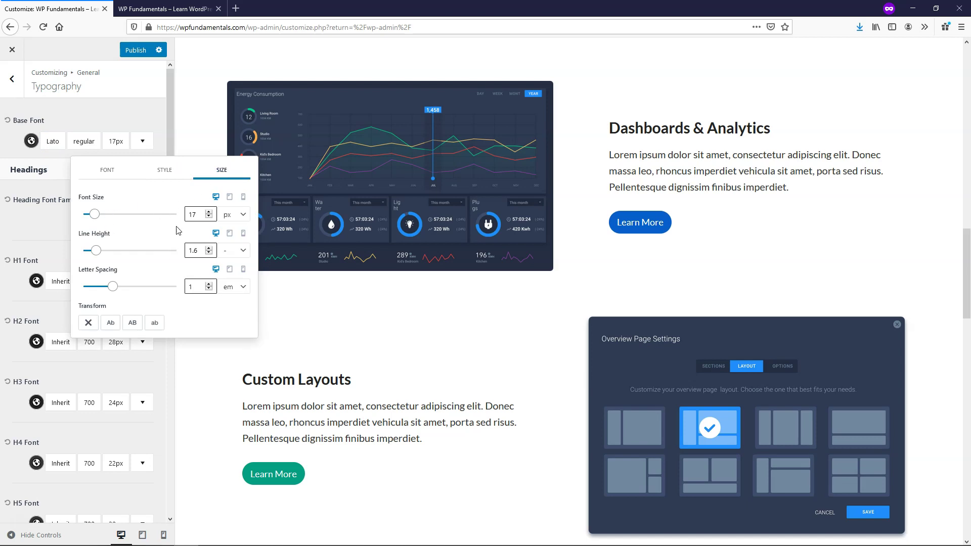
{"action": "left_click", "coordinate": [209, 212]}
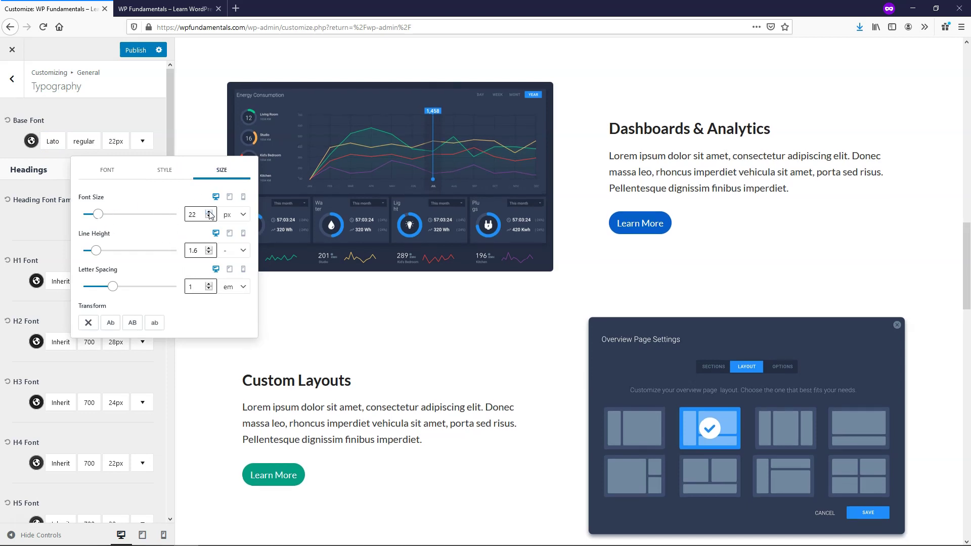
{"action": "left_click", "coordinate": [208, 217]}
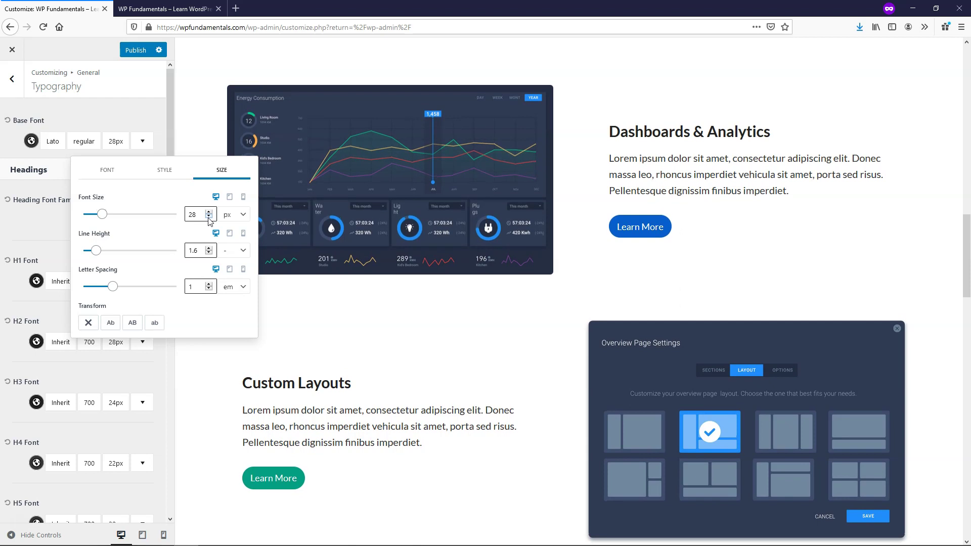
{"action": "left_click", "coordinate": [208, 217]}
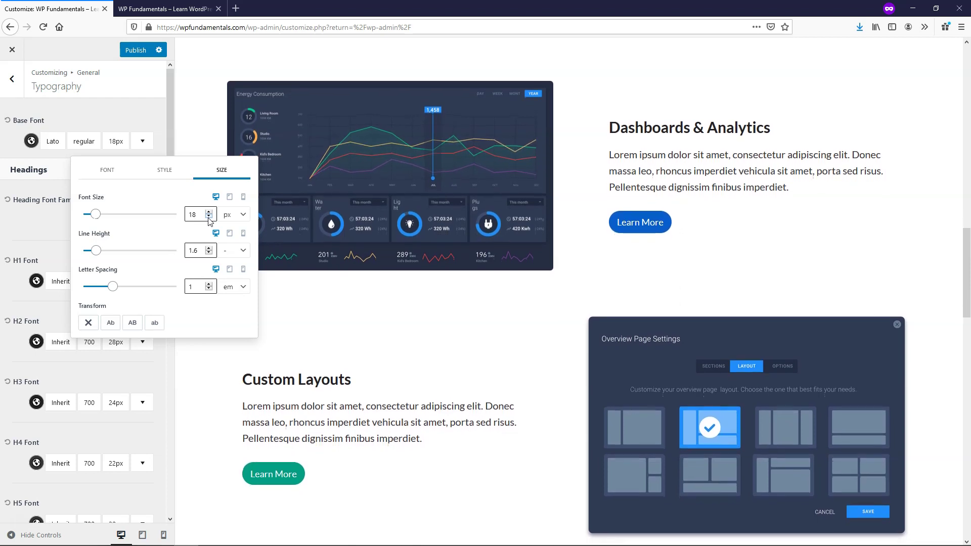
{"action": "left_click", "coordinate": [141, 120]}
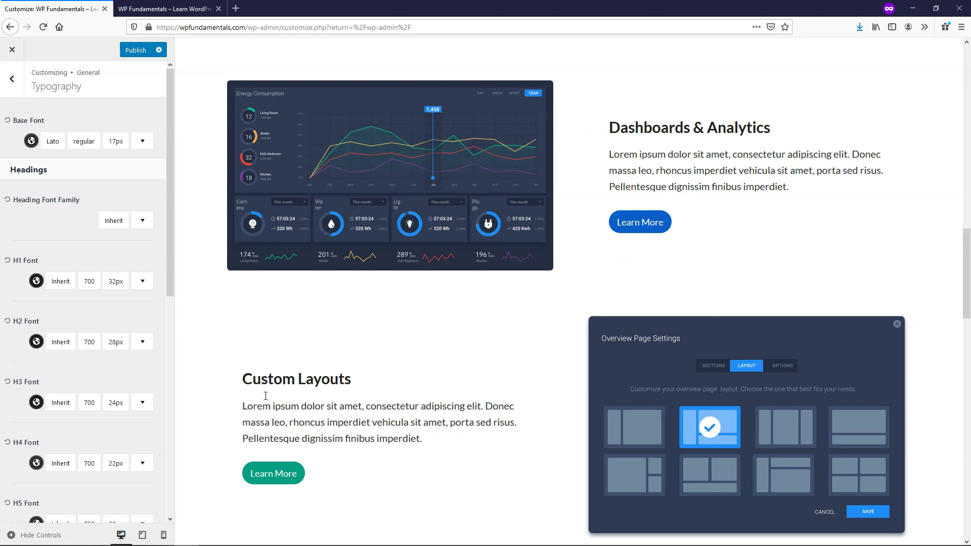
Step: Enable Scroll To Top in the General settings and check its arrow button near the homepage's footer
{"action": "left_click", "coordinate": [14, 84]}
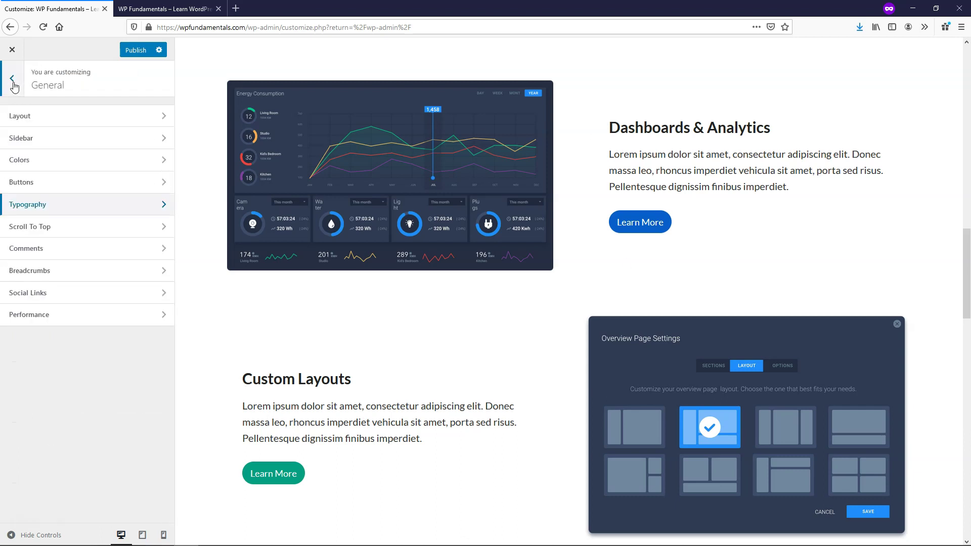
{"action": "left_click", "coordinate": [67, 233]}
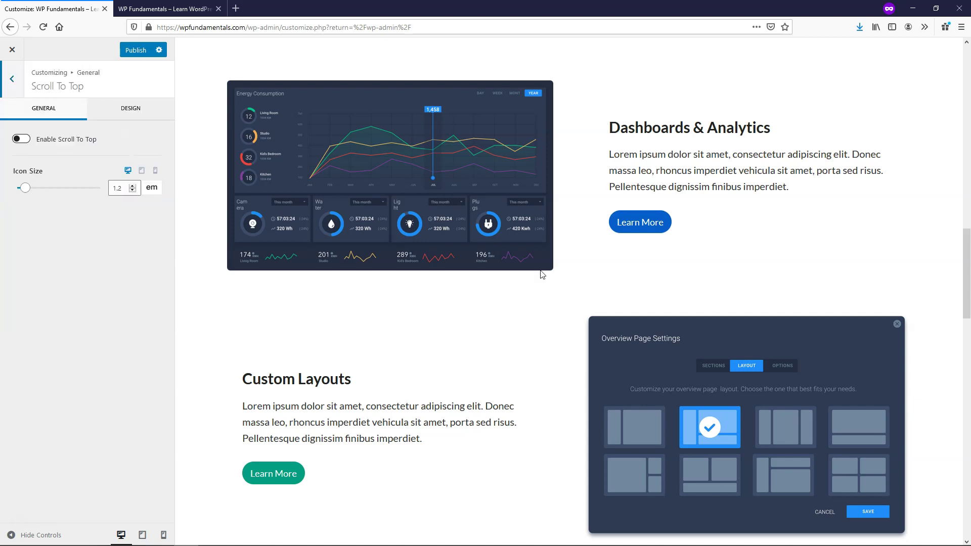
{"action": "scroll", "coordinate": [871, 234], "scroll_direction": "down", "scroll_amount": 20}
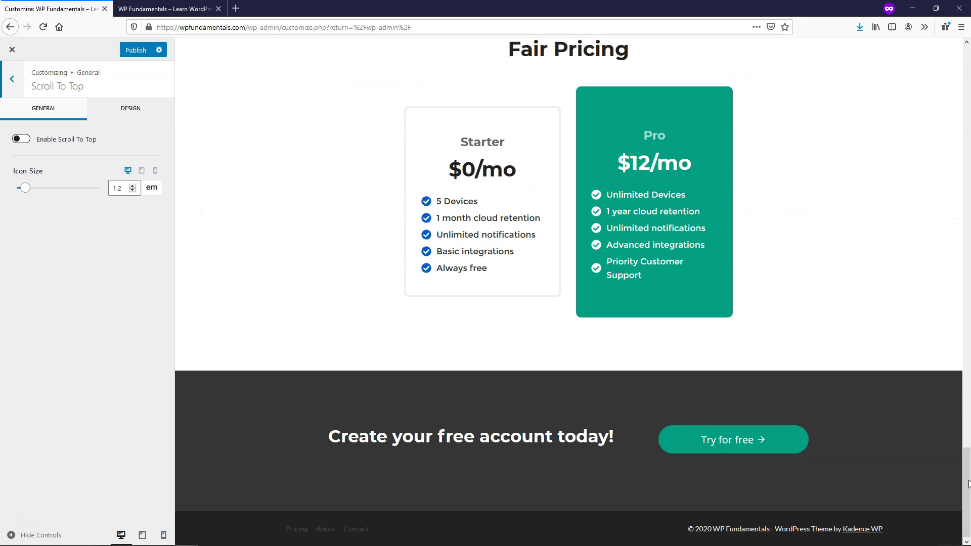
{"action": "left_click", "coordinate": [22, 139]}
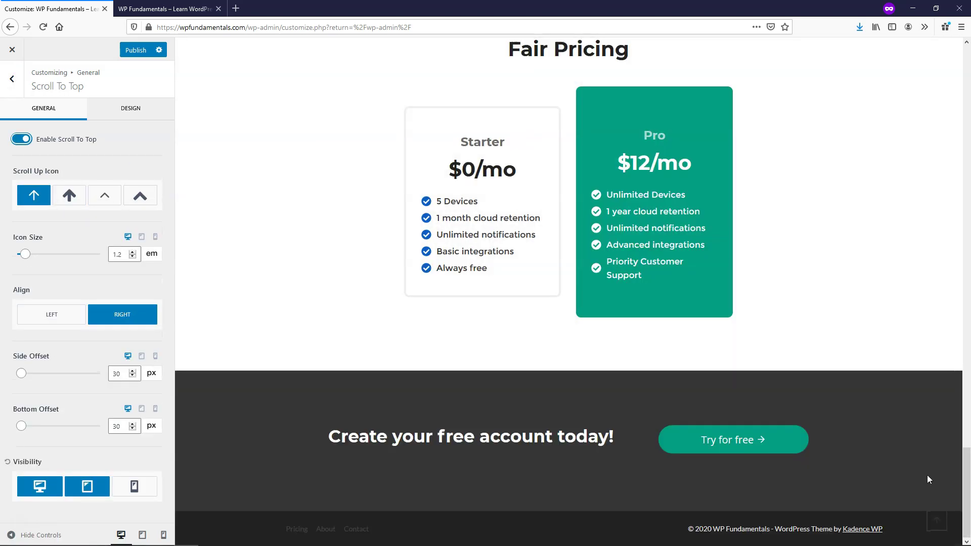
{"action": "scroll", "coordinate": [900, 407], "scroll_direction": "up", "scroll_amount": 4}
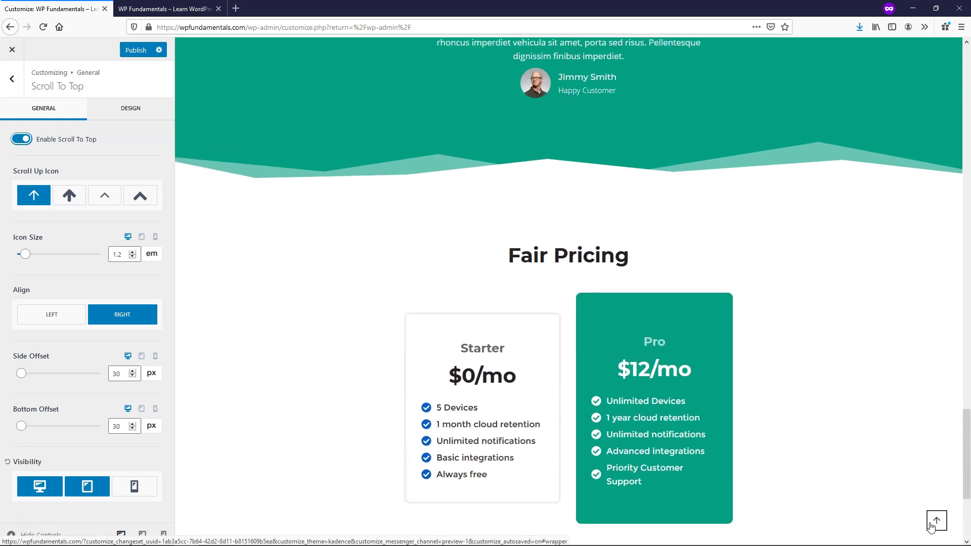
{"action": "scroll", "coordinate": [888, 457], "scroll_direction": "down", "scroll_amount": 4}
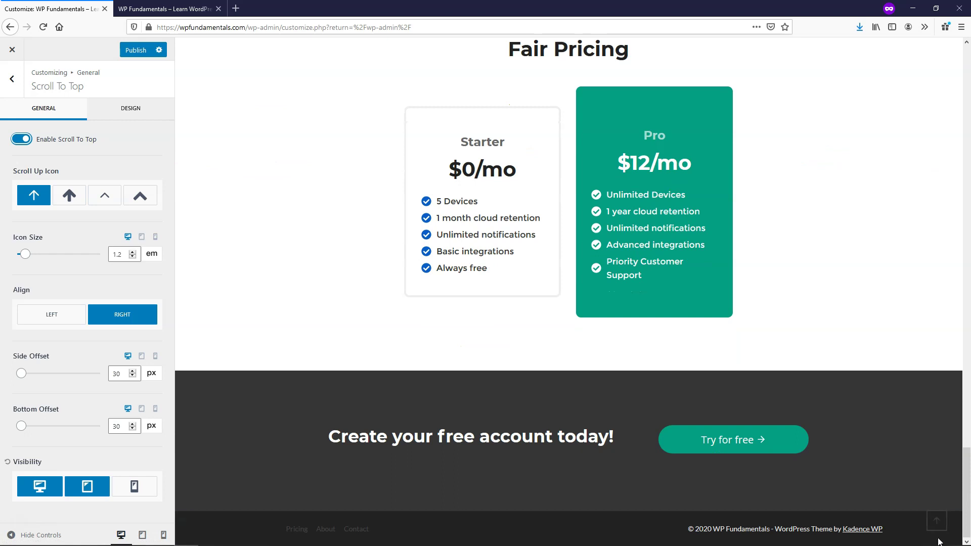
Step: Examine how the scroll-to-top arrow looks over each homepage section and test that it returns to the page's top
{"action": "scroll", "coordinate": [890, 469], "scroll_direction": "up", "scroll_amount": 6}
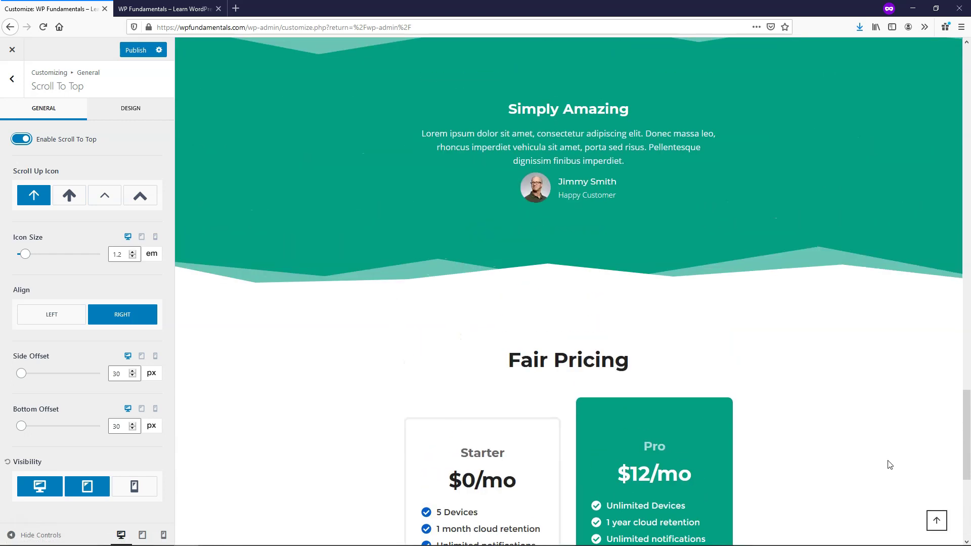
{"action": "scroll", "coordinate": [890, 465], "scroll_direction": "up", "scroll_amount": 15}
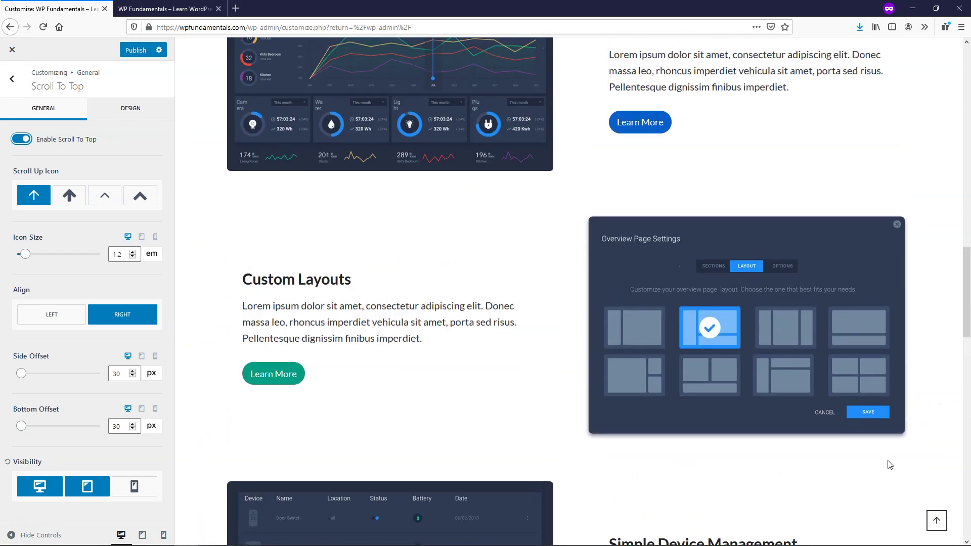
{"action": "scroll", "coordinate": [890, 465], "scroll_direction": "up", "scroll_amount": 7}
{"action": "scroll", "coordinate": [890, 465], "scroll_direction": "down", "scroll_amount": 16}
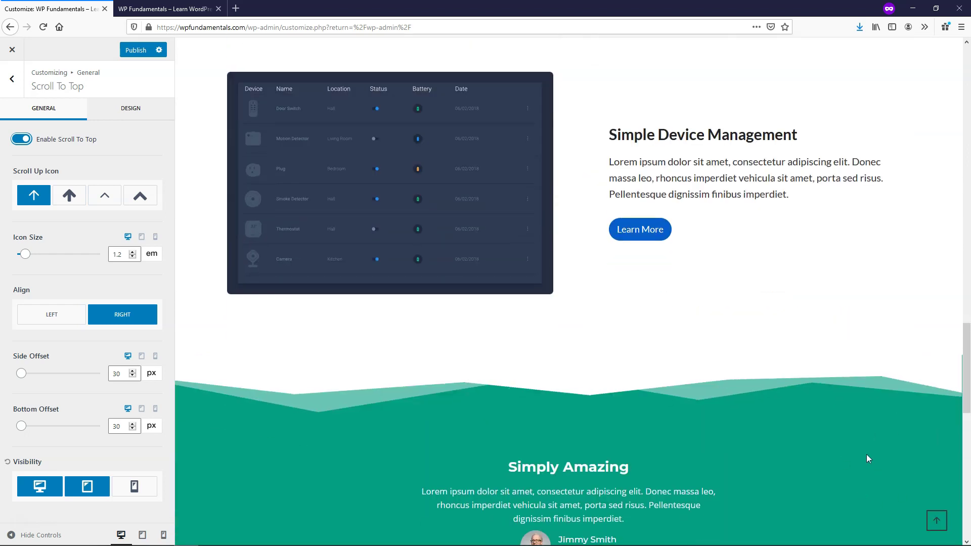
{"action": "scroll", "coordinate": [866, 457], "scroll_direction": "down", "scroll_amount": 7}
{"action": "scroll", "coordinate": [866, 461], "scroll_direction": "up", "scroll_amount": 7}
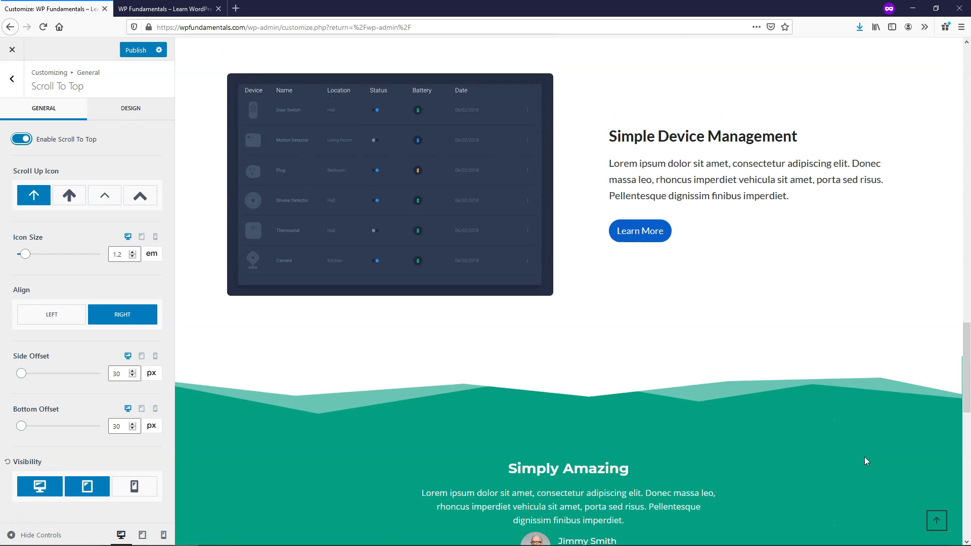
{"action": "scroll", "coordinate": [867, 461], "scroll_direction": "down", "scroll_amount": 8}
{"action": "scroll", "coordinate": [866, 461], "scroll_direction": "down", "scroll_amount": 5}
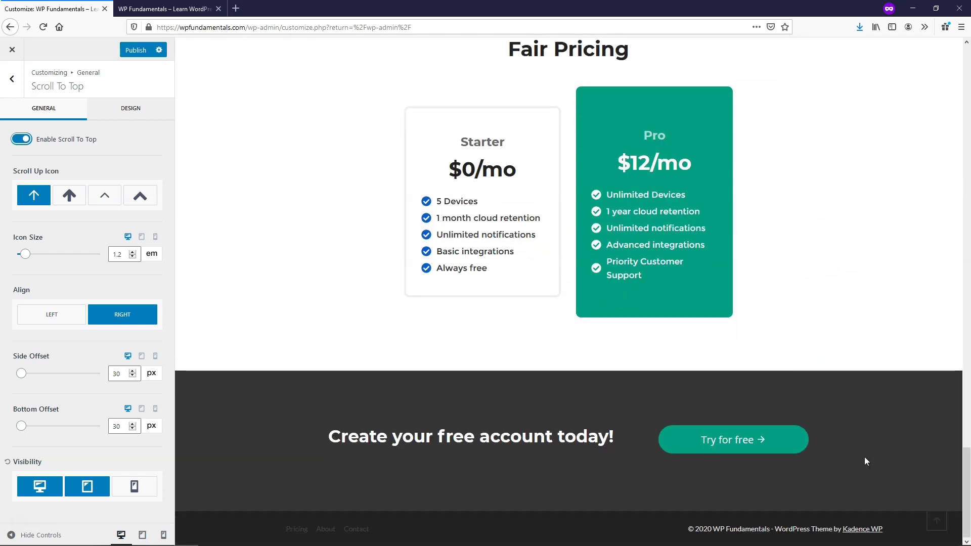
{"action": "scroll", "coordinate": [897, 401], "scroll_direction": "up", "scroll_amount": 20}
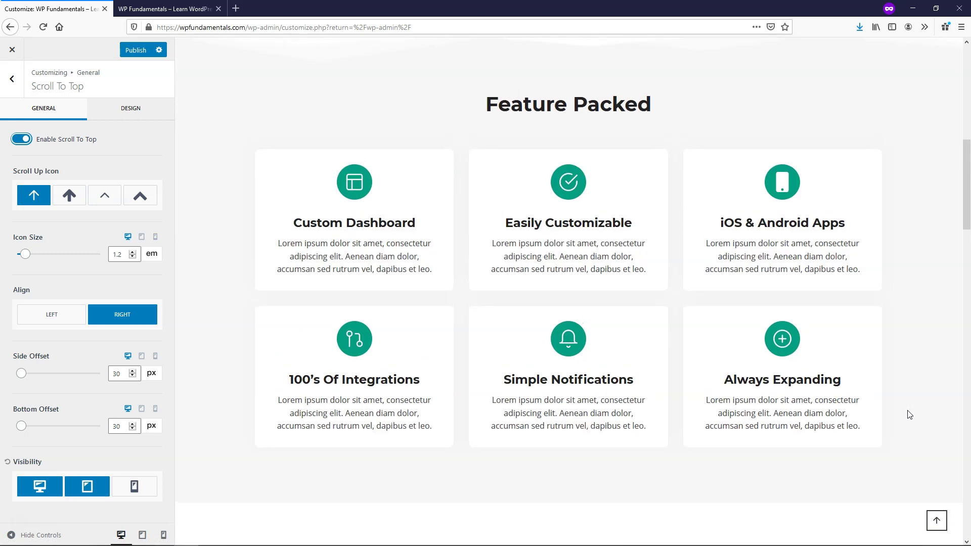
{"action": "scroll", "coordinate": [909, 415], "scroll_direction": "up", "scroll_amount": 4}
{"action": "scroll", "coordinate": [909, 414], "scroll_direction": "up", "scroll_amount": 5}
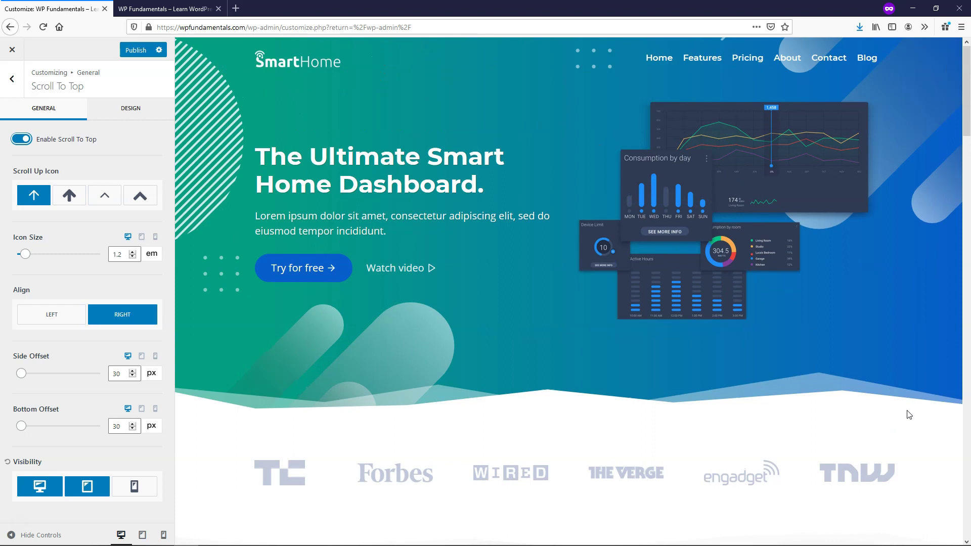
{"action": "scroll", "coordinate": [909, 415], "scroll_direction": "down", "scroll_amount": 9}
{"action": "scroll", "coordinate": [909, 415], "scroll_direction": "down", "scroll_amount": 1}
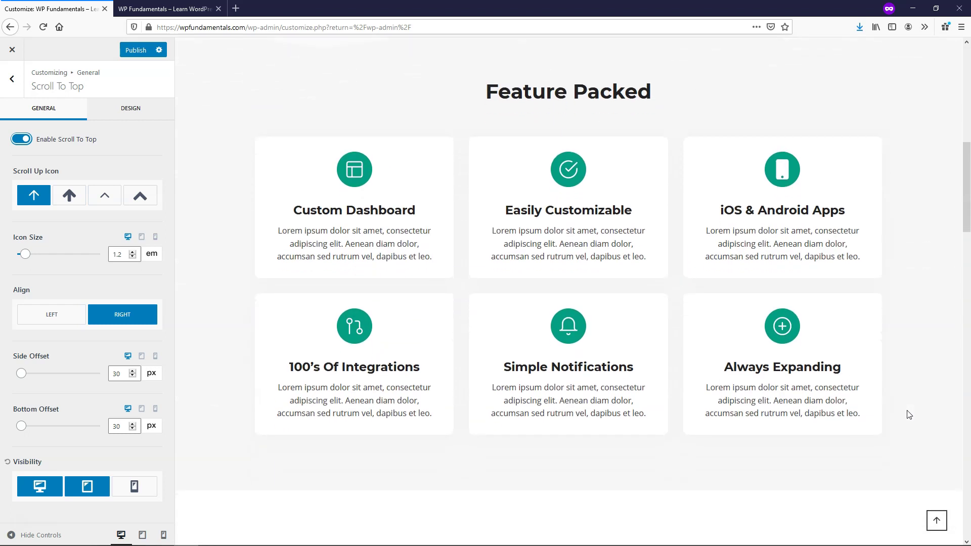
{"action": "left_click", "coordinate": [937, 521]}
{"action": "scroll", "coordinate": [935, 511], "scroll_direction": "down", "scroll_amount": 15}
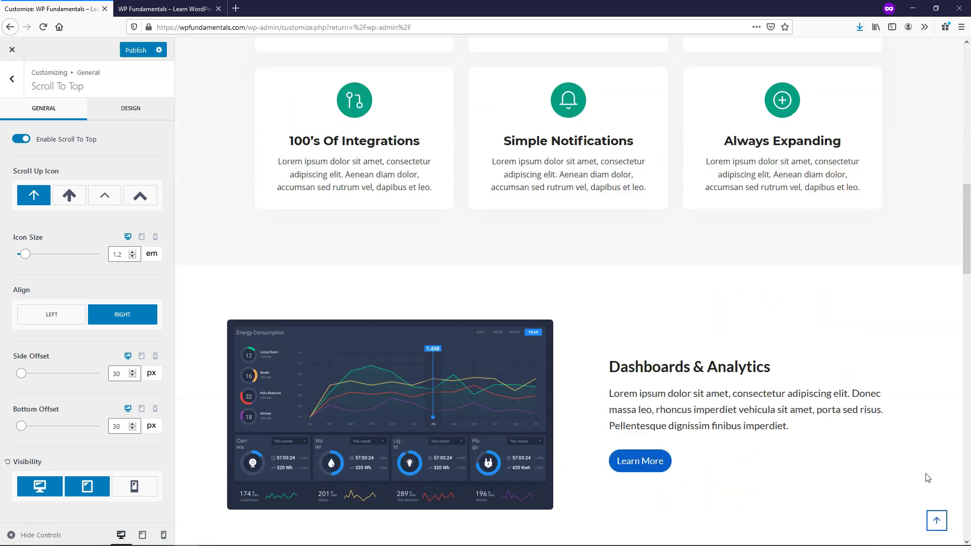
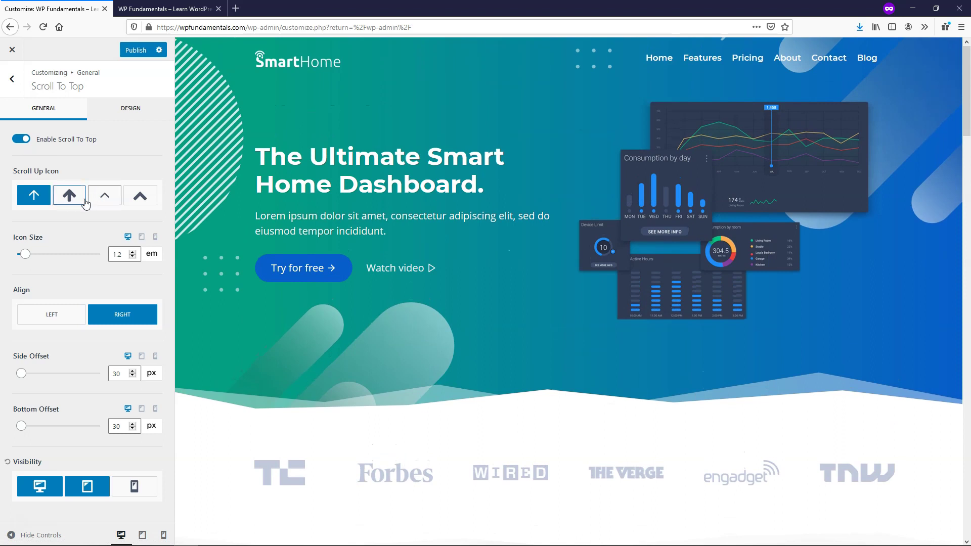
Step: Choose the bold arrow as the Scroll Up Icon and set its desktop icon size to 2 em
{"action": "scroll", "coordinate": [682, 216], "scroll_direction": "down", "scroll_amount": 20}
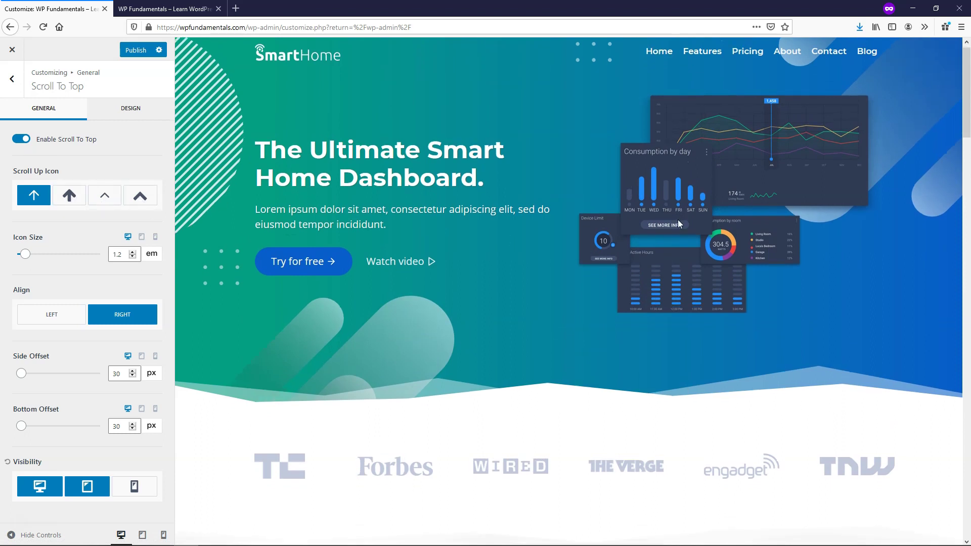
{"action": "scroll", "coordinate": [681, 215], "scroll_direction": "down", "scroll_amount": 10}
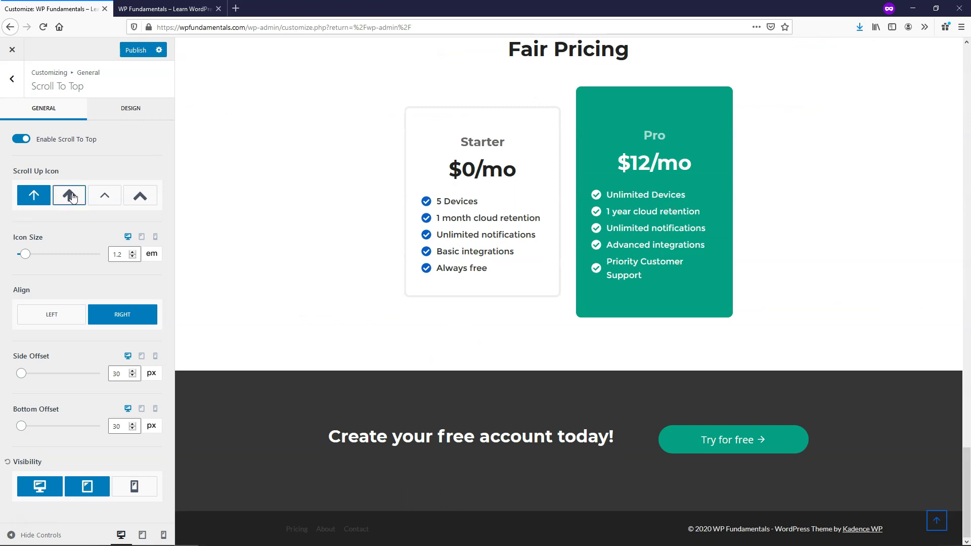
{"action": "left_click", "coordinate": [71, 196]}
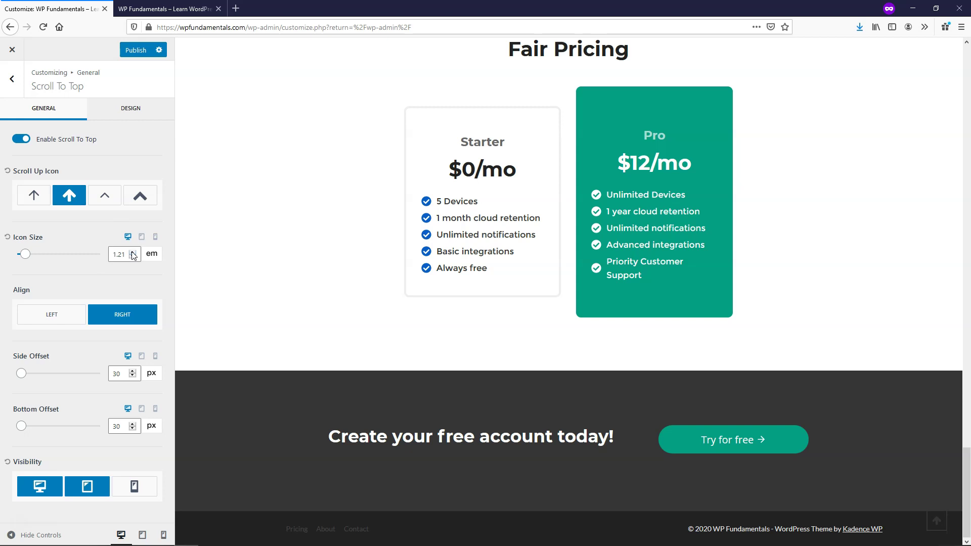
{"action": "left_click_drag", "start_coordinate": [125, 256], "coordinate": [94, 258]}
{"action": "type", "text": "2"}
{"action": "scroll", "coordinate": [833, 380], "scroll_direction": "up", "scroll_amount": 5}
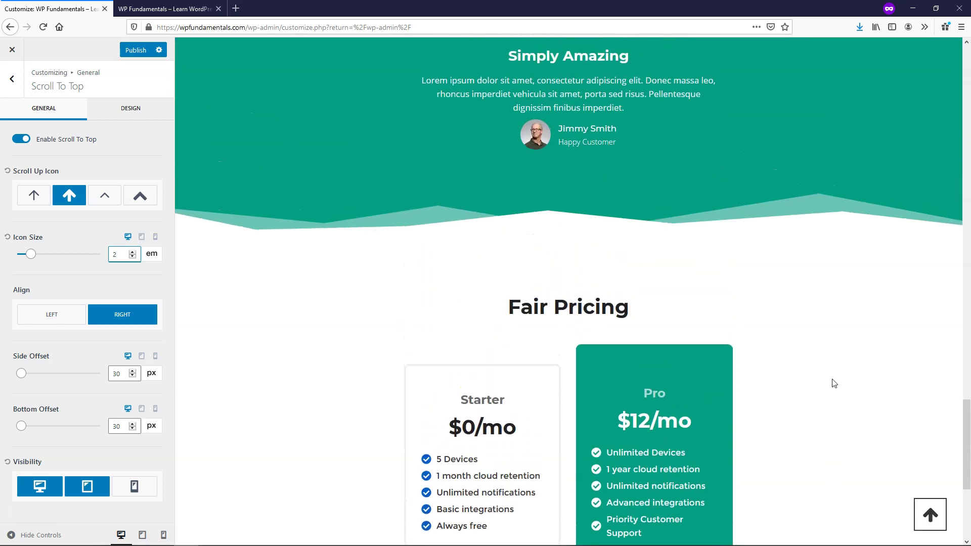
Step: In the scroll-to-top design settings, set the icon color to light grey EEEEEE and the border color to 222222
{"action": "left_click", "coordinate": [124, 115]}
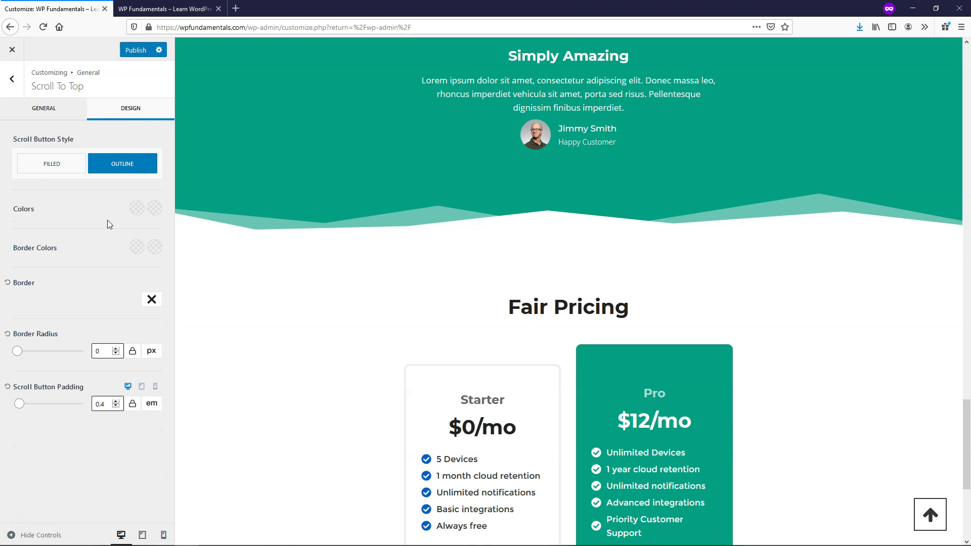
{"action": "left_click", "coordinate": [137, 210]}
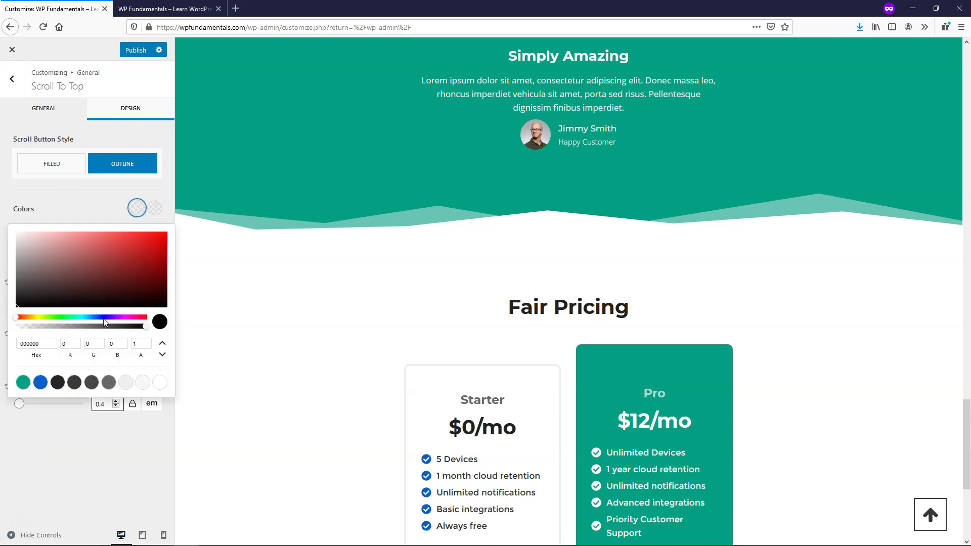
{"action": "left_click", "coordinate": [125, 383]}
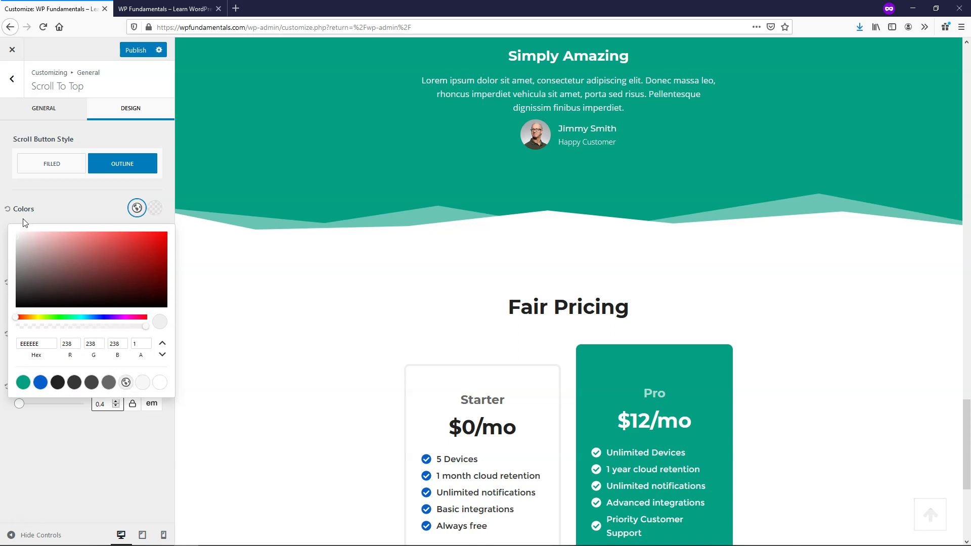
{"action": "left_click", "coordinate": [65, 209]}
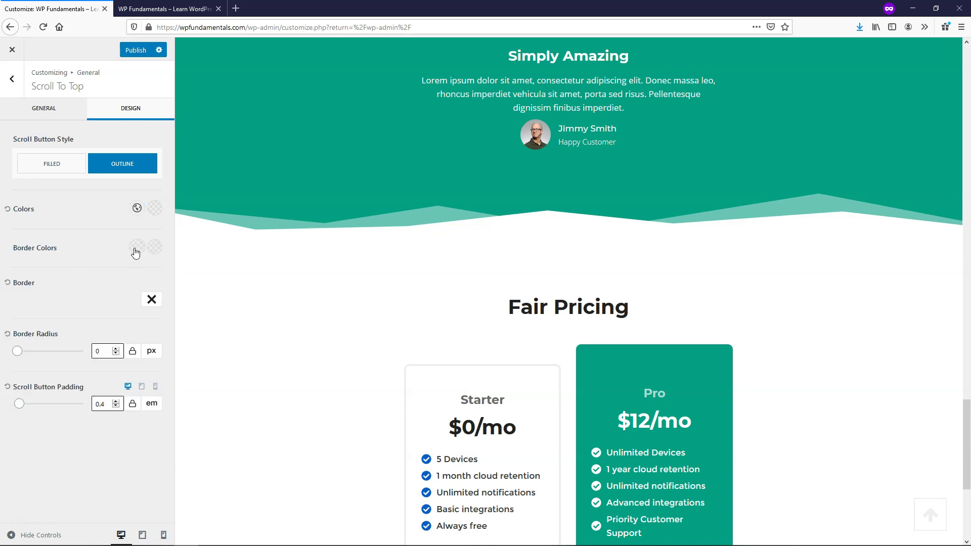
{"action": "left_click", "coordinate": [136, 248]}
{"action": "left_click", "coordinate": [57, 218]}
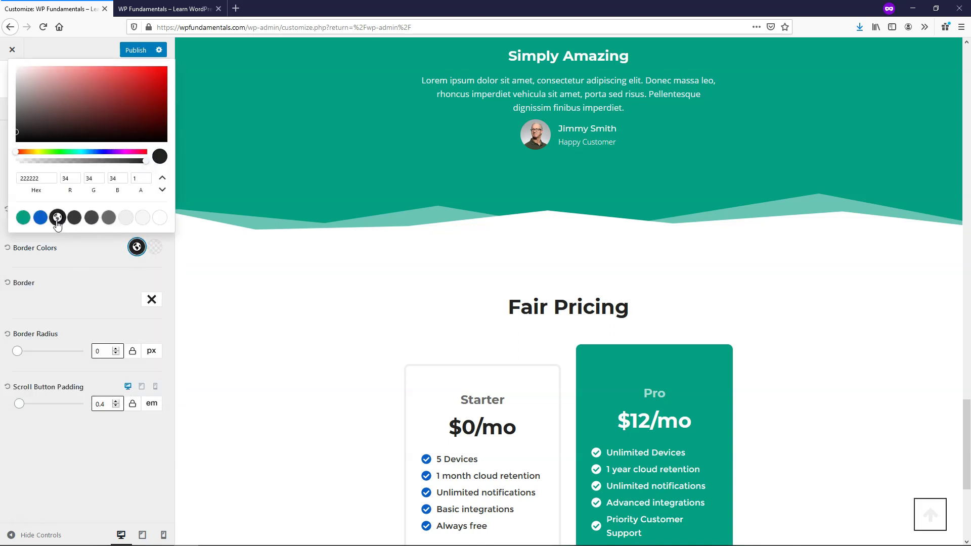
{"action": "left_click", "coordinate": [59, 267]}
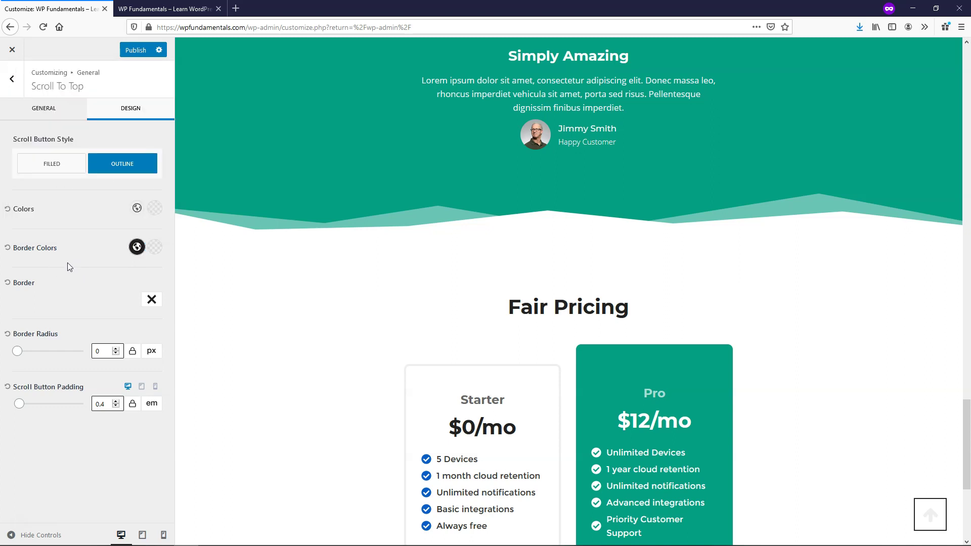
Step: Try dark grey 353535 as the scroll-to-top icon color and check it against the dark footer and white section
{"action": "left_click", "coordinate": [136, 209]}
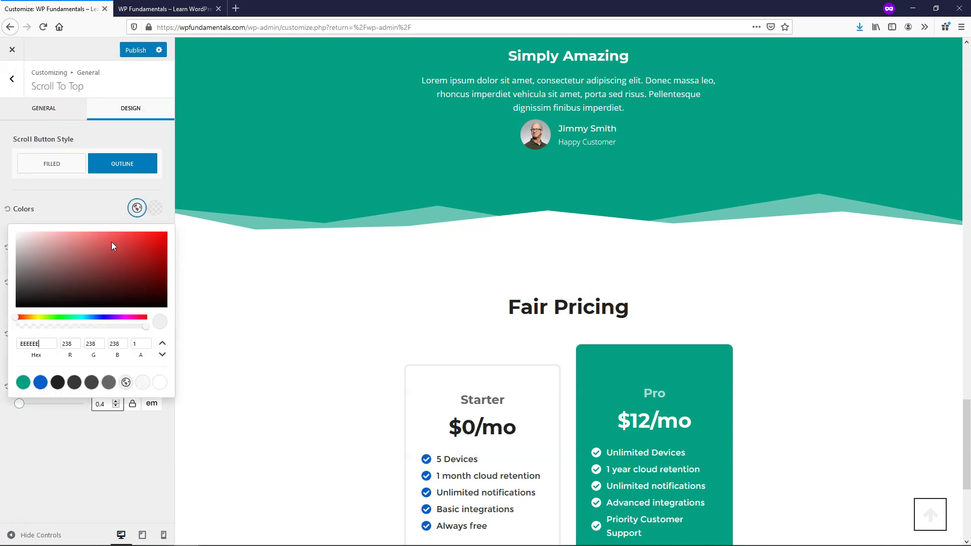
{"action": "left_click", "coordinate": [74, 383]}
{"action": "scroll", "coordinate": [511, 233], "scroll_direction": "down", "scroll_amount": 5}
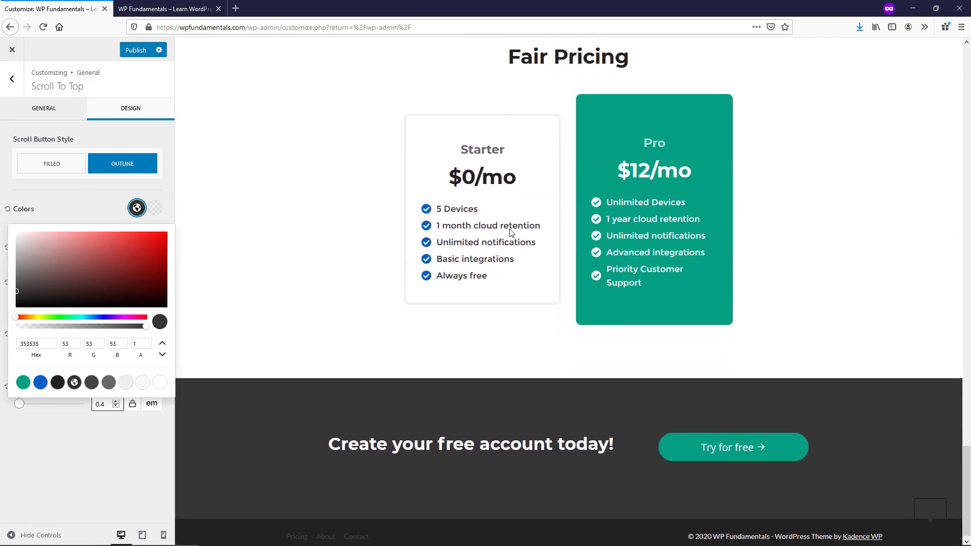
{"action": "scroll", "coordinate": [510, 233], "scroll_direction": "up", "scroll_amount": 2}
{"action": "scroll", "coordinate": [509, 232], "scroll_direction": "up", "scroll_amount": 3}
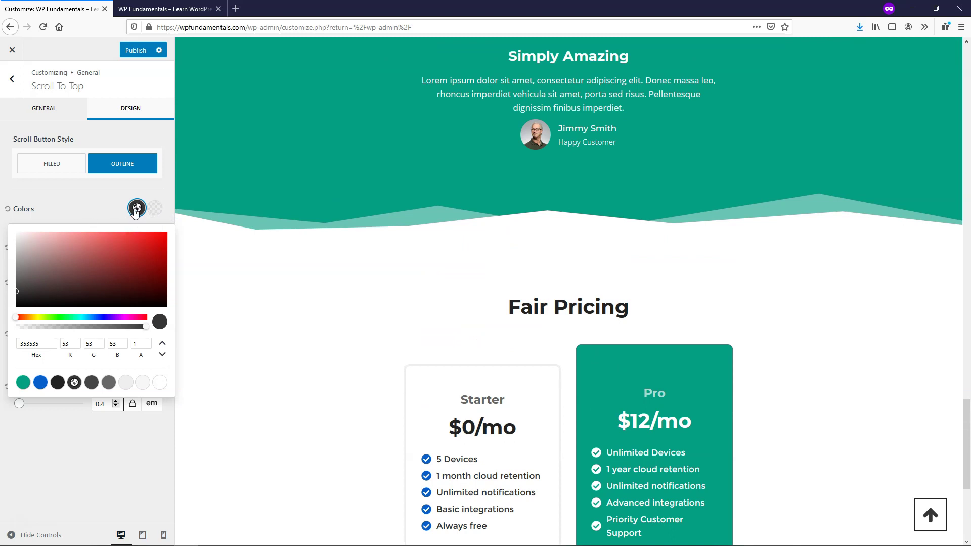
Step: Set the scroll-to-top icon color to the palette's green 049F82 and check it against the dark footer
{"action": "left_click", "coordinate": [23, 382]}
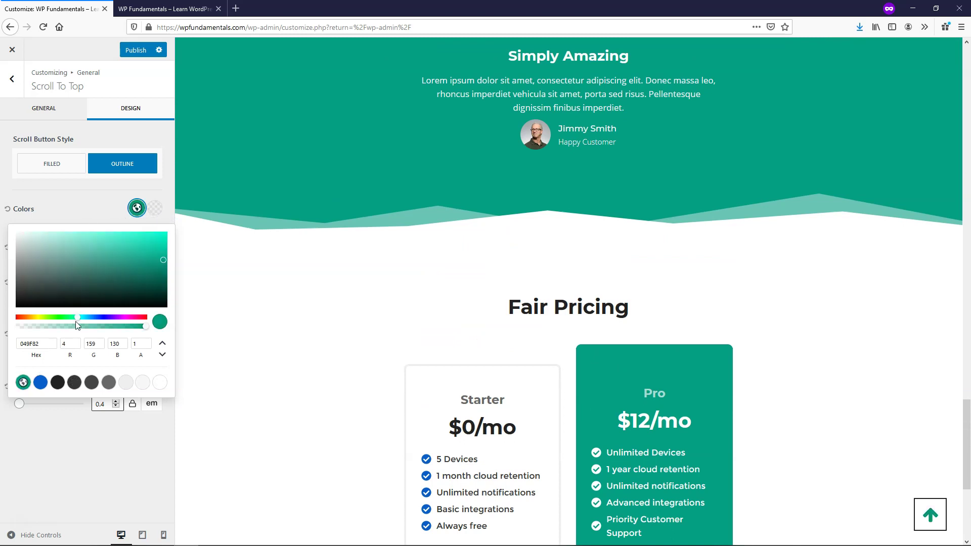
{"action": "scroll", "coordinate": [739, 267], "scroll_direction": "down", "scroll_amount": 5}
{"action": "scroll", "coordinate": [741, 266], "scroll_direction": "up", "scroll_amount": 5}
{"action": "scroll", "coordinate": [739, 268], "scroll_direction": "down", "scroll_amount": 5}
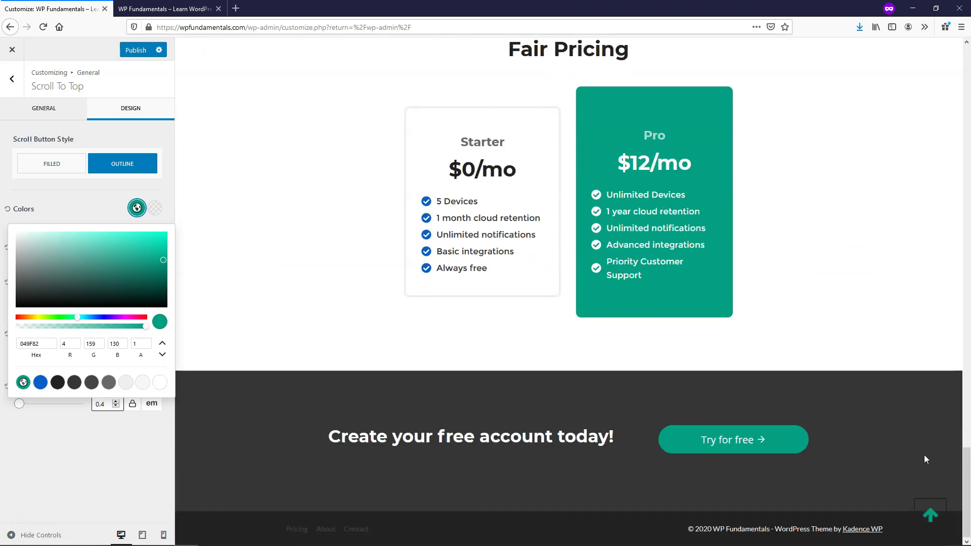
{"action": "left_click", "coordinate": [64, 197]}
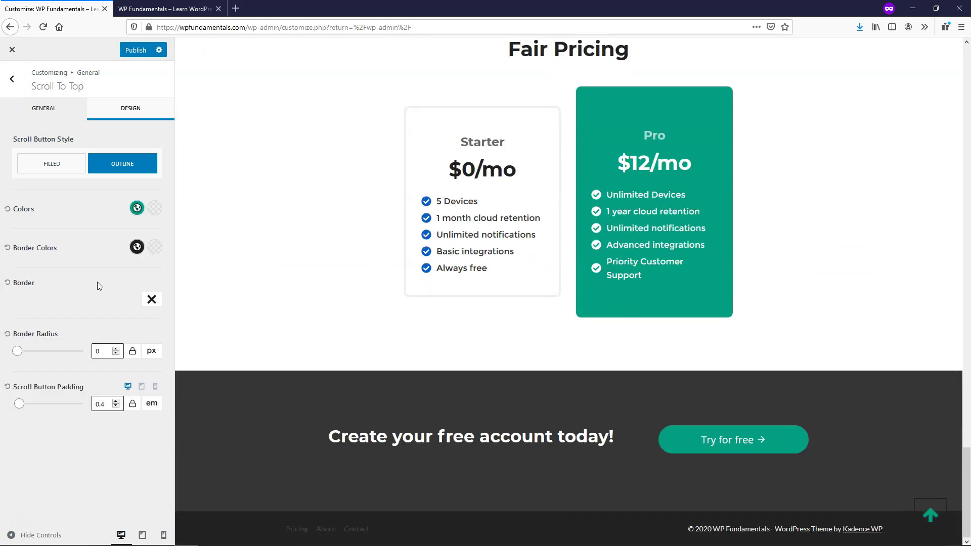
Step: Set the scroll-to-top button's border to none, test the arrow on the page, and publish the customizations
{"action": "left_click", "coordinate": [152, 304]}
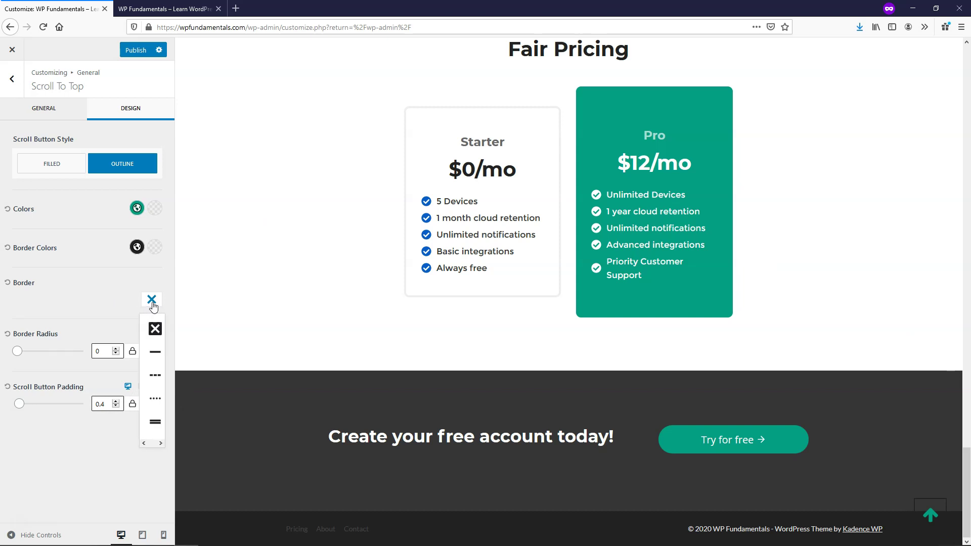
{"action": "left_click", "coordinate": [155, 329]}
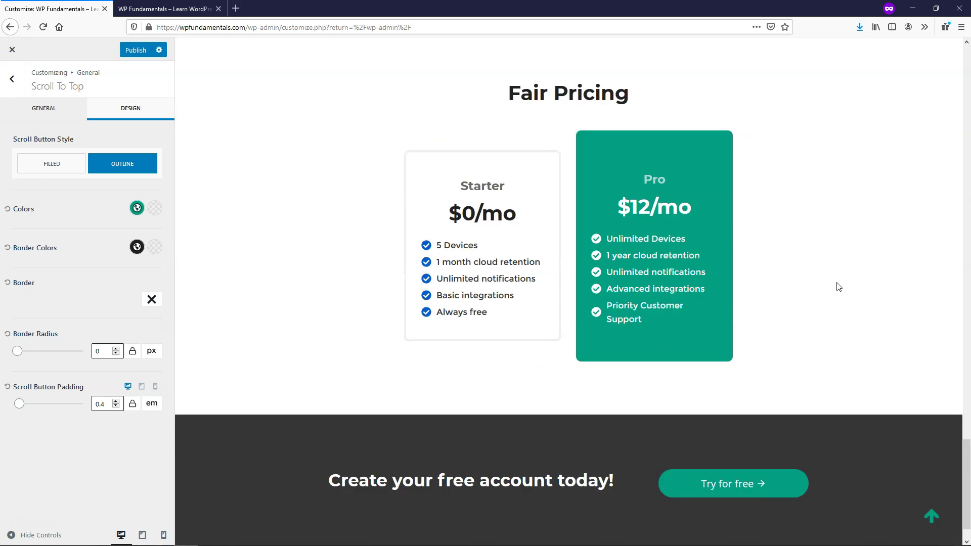
{"action": "left_click", "coordinate": [929, 519]}
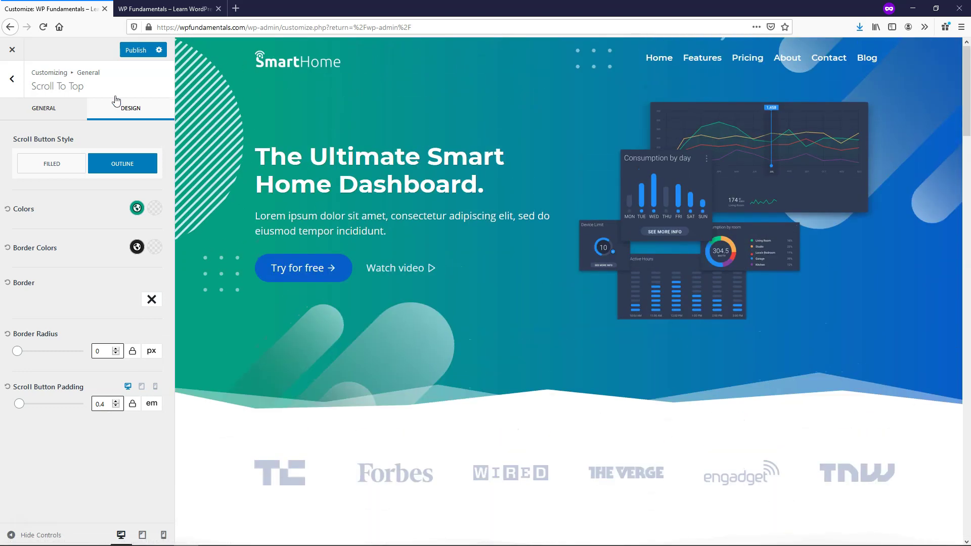
{"action": "left_click", "coordinate": [134, 50]}
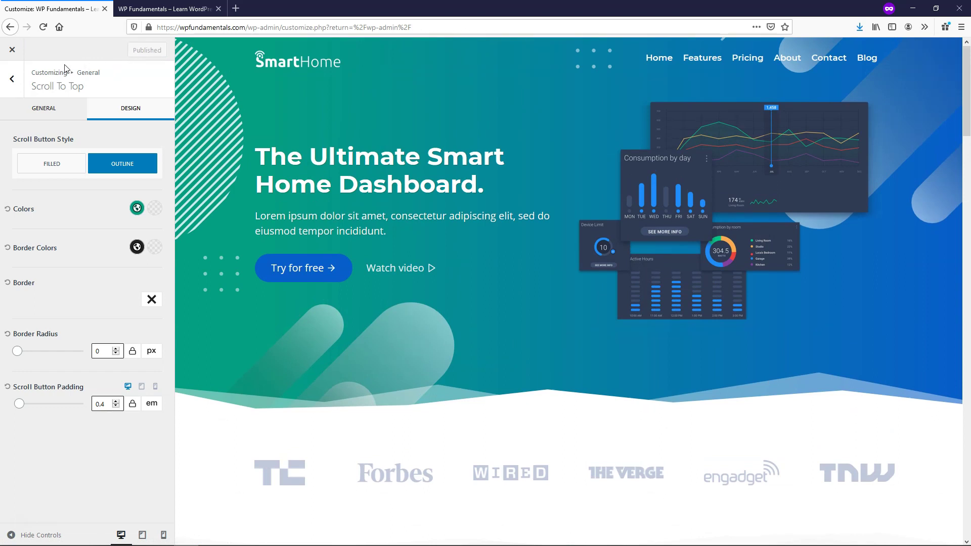
Step: In the Header settings, add a Button to the center of the desktop main row and place Primary Navigation just before it
{"action": "left_click", "coordinate": [13, 80]}
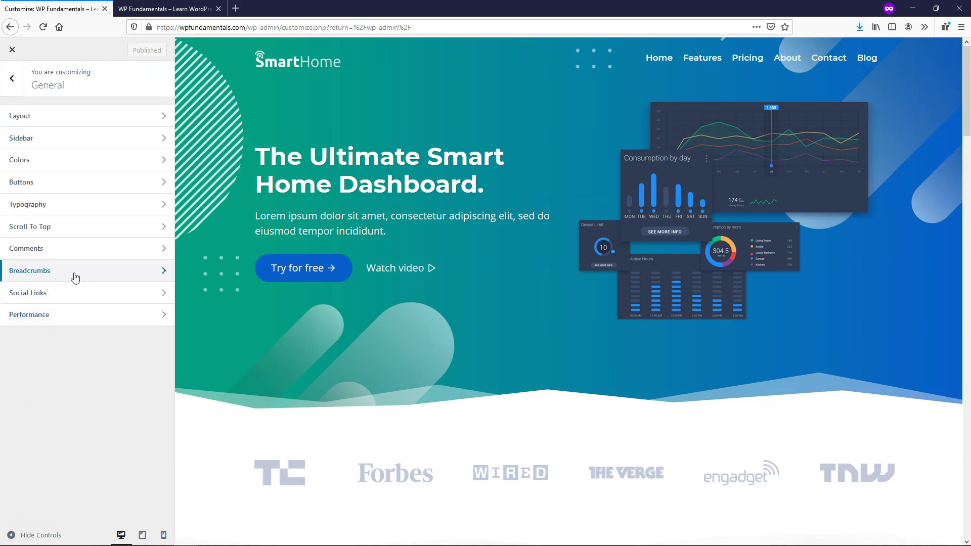
{"action": "left_click", "coordinate": [12, 78]}
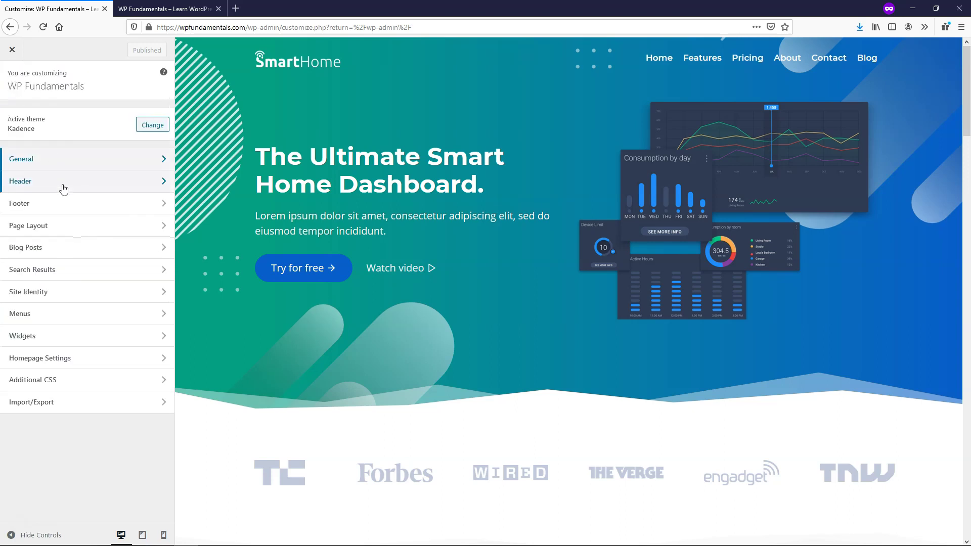
{"action": "left_click", "coordinate": [63, 182]}
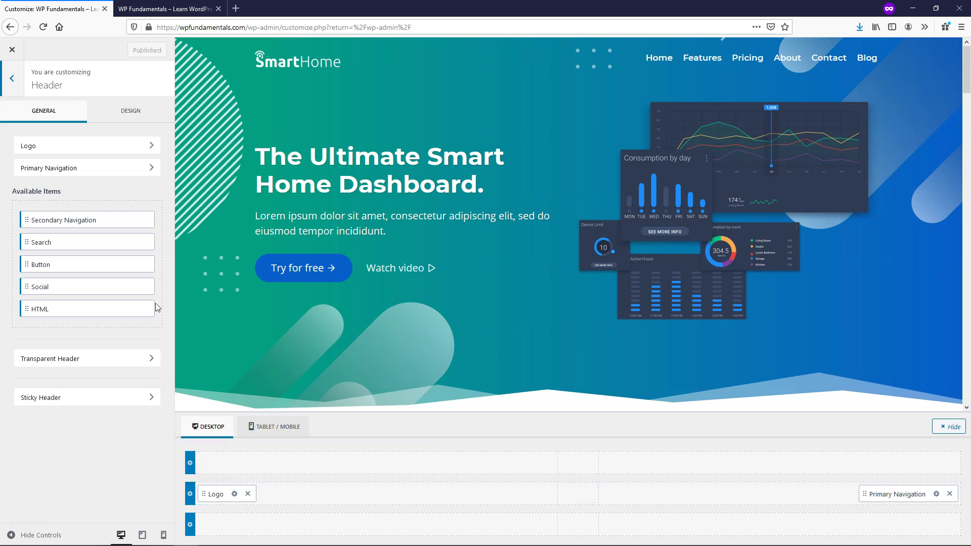
{"action": "left_click_drag", "start_coordinate": [28, 263], "coordinate": [565, 493]}
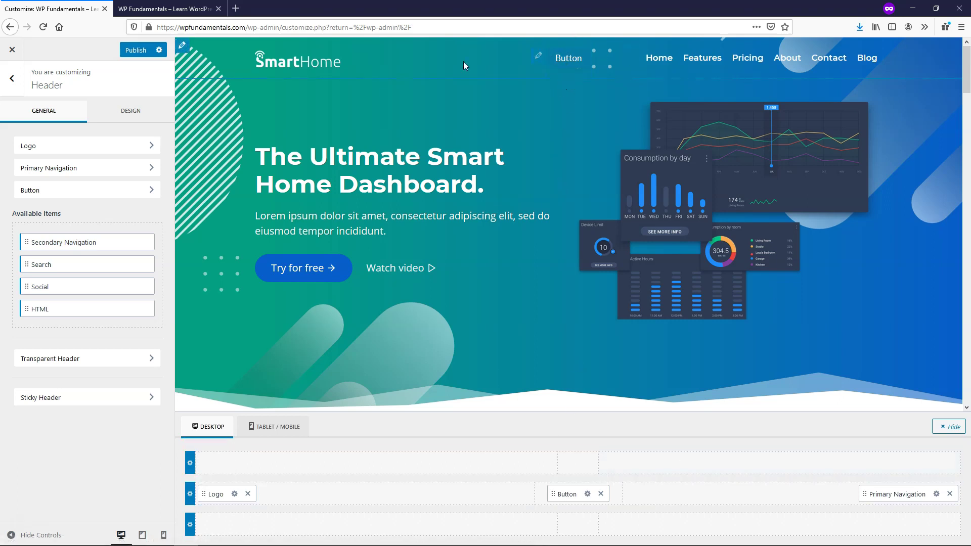
{"action": "left_click_drag", "start_coordinate": [882, 494], "coordinate": [551, 494]}
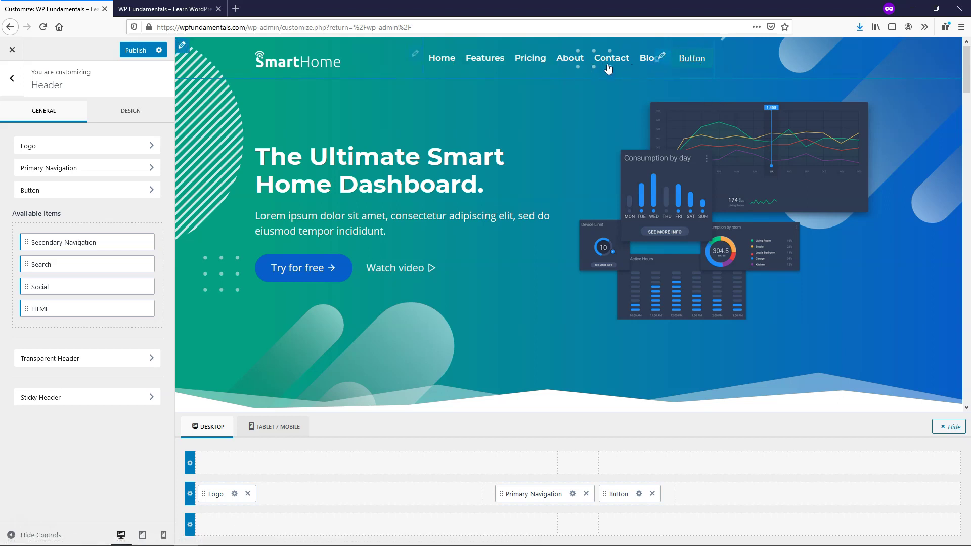
Step: Move the Button to the right section of the desktop header's main row and place Primary Navigation just before it
{"action": "left_click_drag", "start_coordinate": [619, 496], "coordinate": [926, 493]}
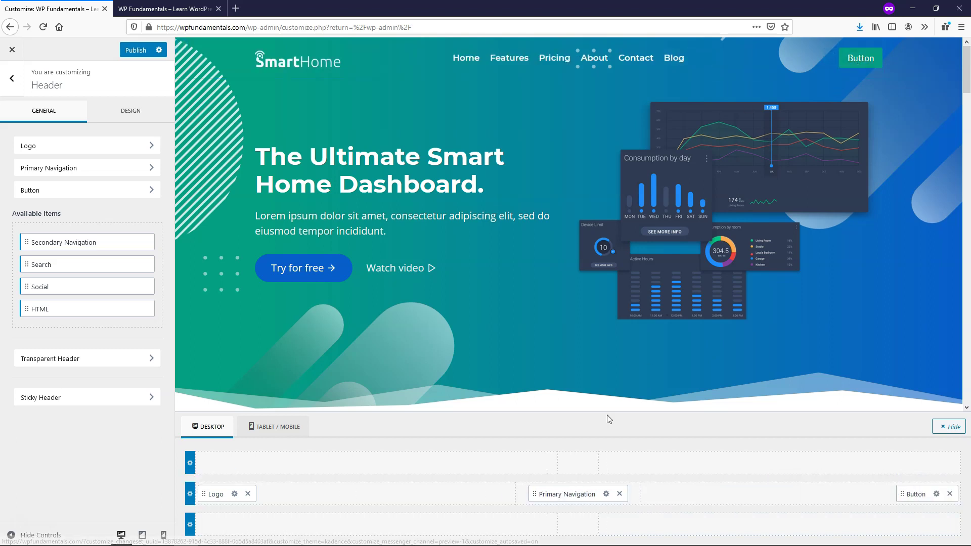
{"action": "left_click_drag", "start_coordinate": [563, 495], "coordinate": [882, 498]}
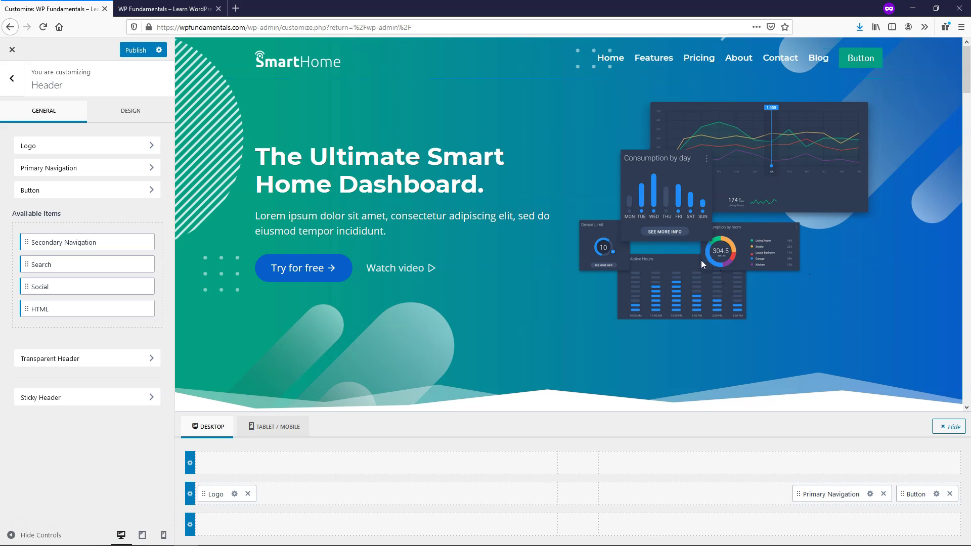
Step: Remove the Button from the header's main row and move Primary Navigation back to the center
{"action": "left_click", "coordinate": [949, 494]}
{"action": "left_click_drag", "start_coordinate": [877, 494], "coordinate": [570, 494]}
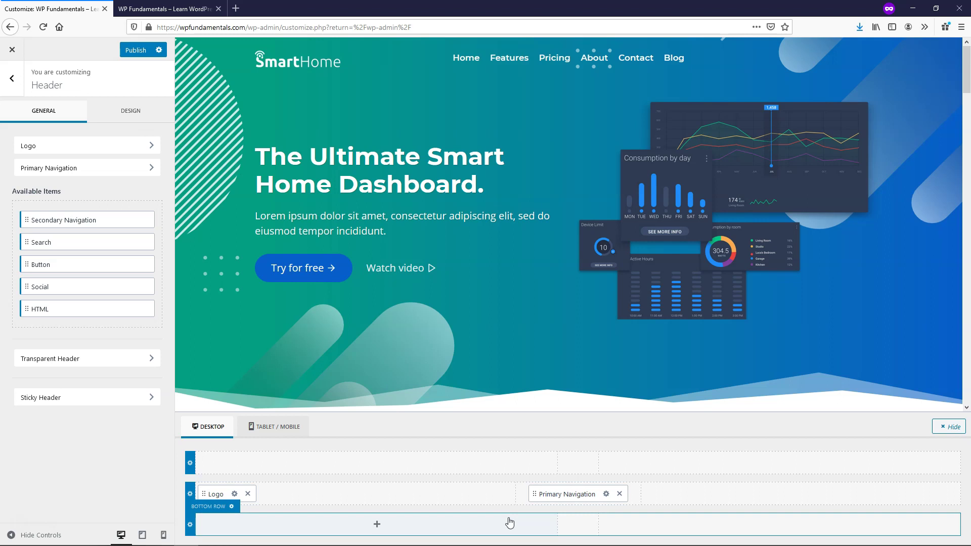
Step: Examine the general and design settings of the header's Primary Navigation, then return to the Header settings
{"action": "left_click", "coordinate": [606, 494]}
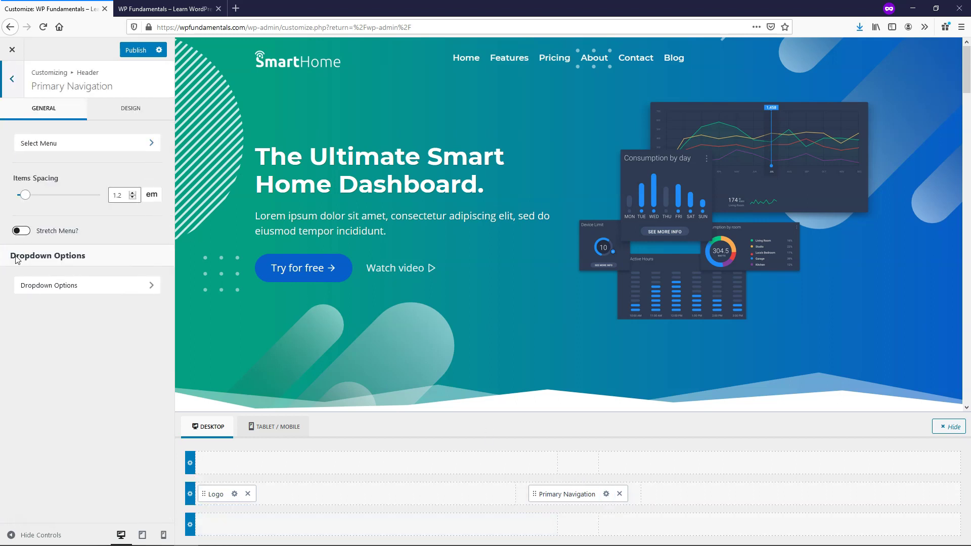
{"action": "left_click", "coordinate": [108, 117]}
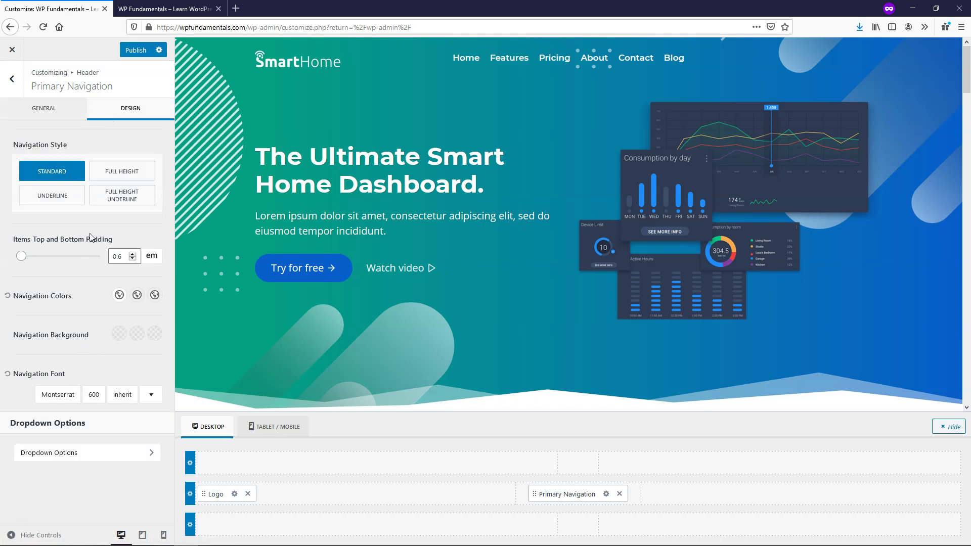
{"action": "left_click", "coordinate": [15, 110]}
{"action": "left_click", "coordinate": [12, 81]}
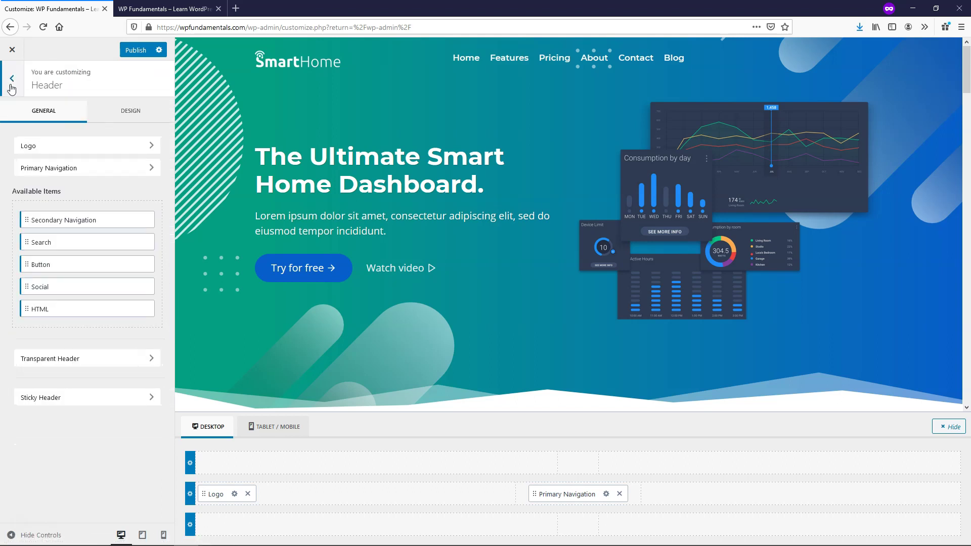
Step: Add the Button to the header's main row again and place Primary Navigation just before it in the right section
{"action": "left_click_drag", "start_coordinate": [26, 264], "coordinate": [657, 494]}
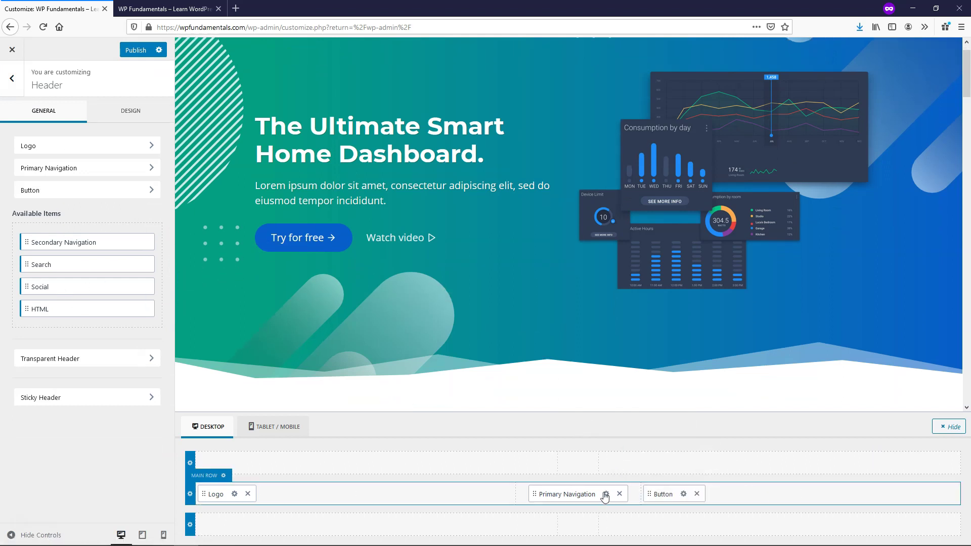
{"action": "left_click_drag", "start_coordinate": [580, 496], "coordinate": [867, 493]}
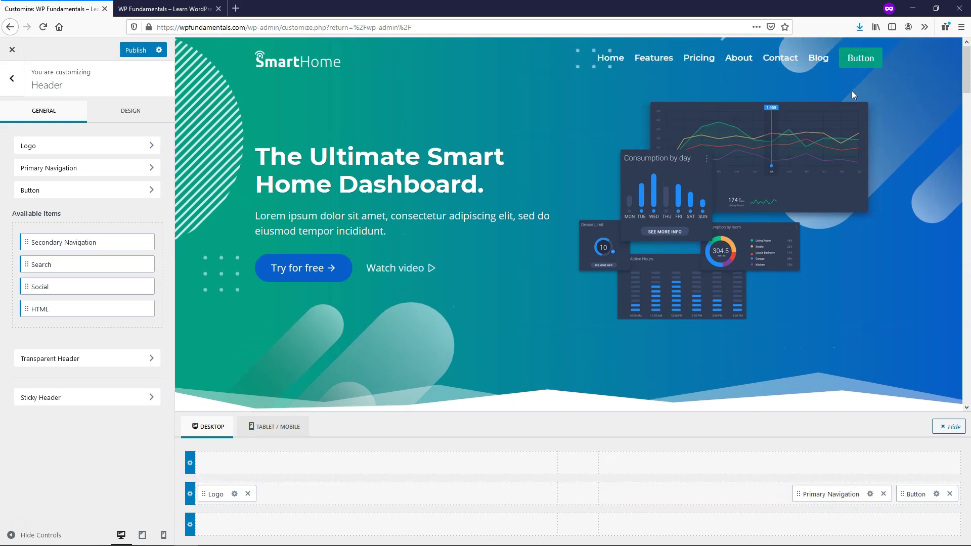
Step: Try the header Button in sizes LG and SM, and set it back to MD
{"action": "left_click", "coordinate": [936, 495]}
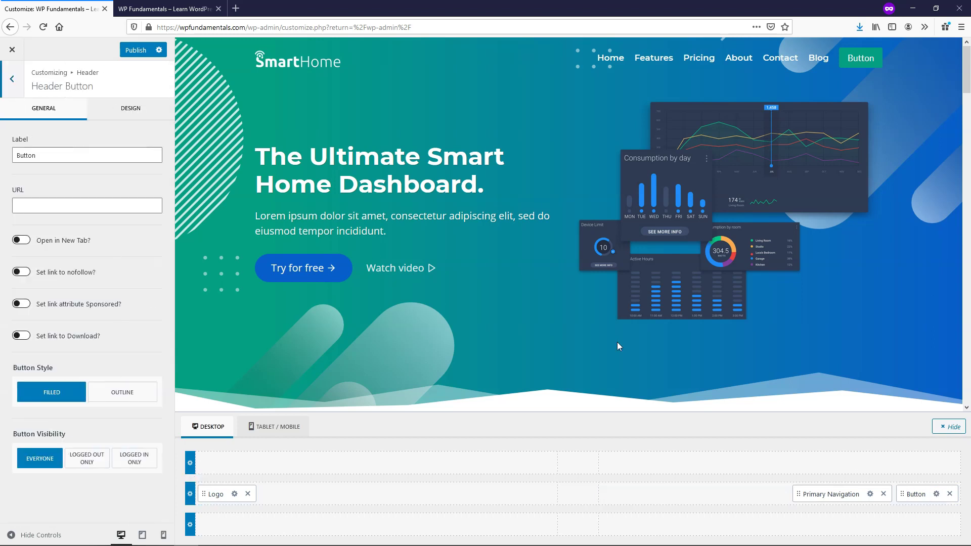
{"action": "left_click", "coordinate": [143, 114]}
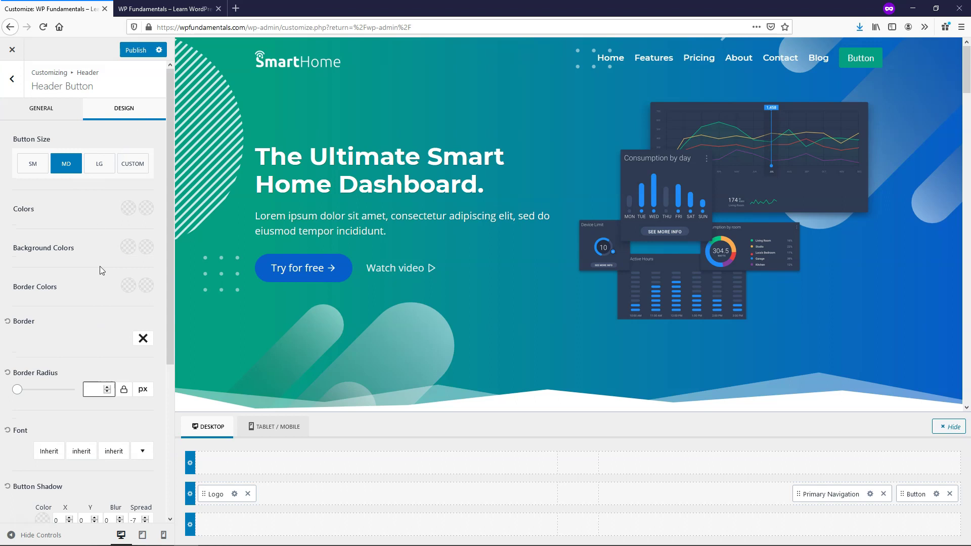
{"action": "left_click", "coordinate": [105, 166]}
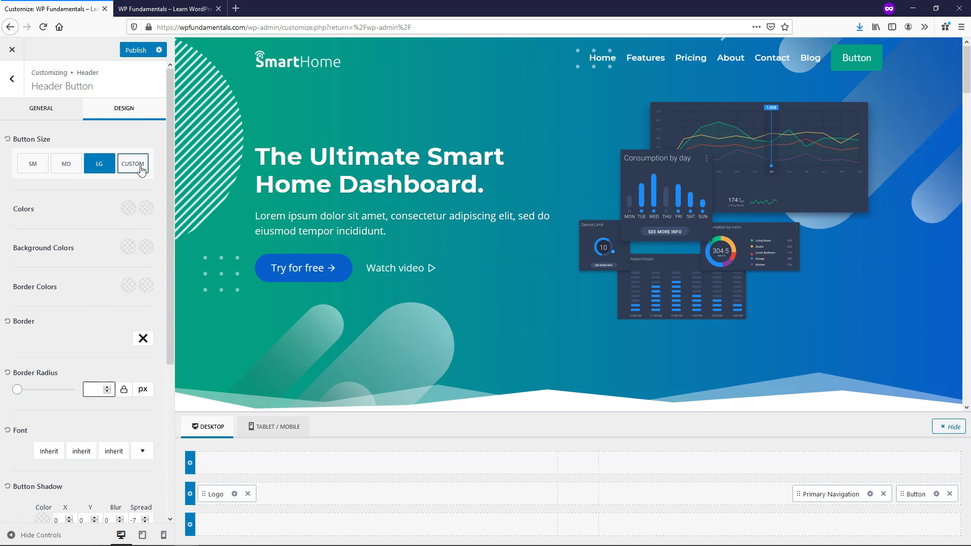
{"action": "left_click", "coordinate": [35, 165]}
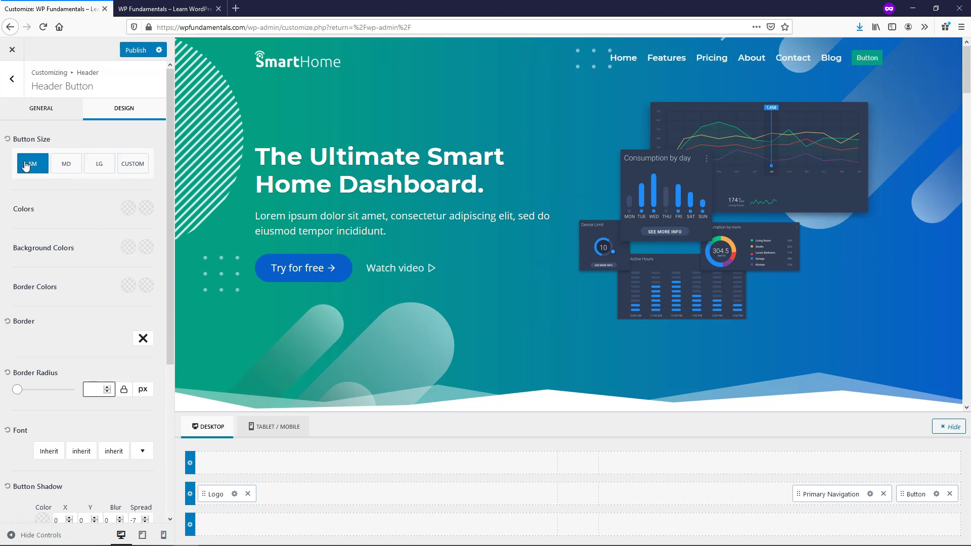
{"action": "left_click", "coordinate": [70, 167]}
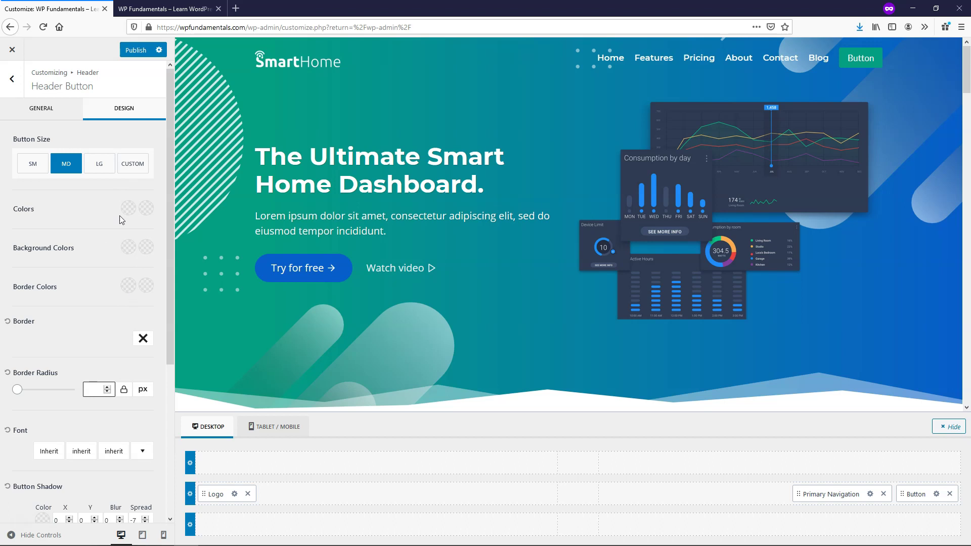
Step: Publish the header changes and return to the customizer's main list of sections
{"action": "left_click", "coordinate": [129, 56]}
{"action": "left_click", "coordinate": [13, 79]}
{"action": "left_click", "coordinate": [14, 79]}
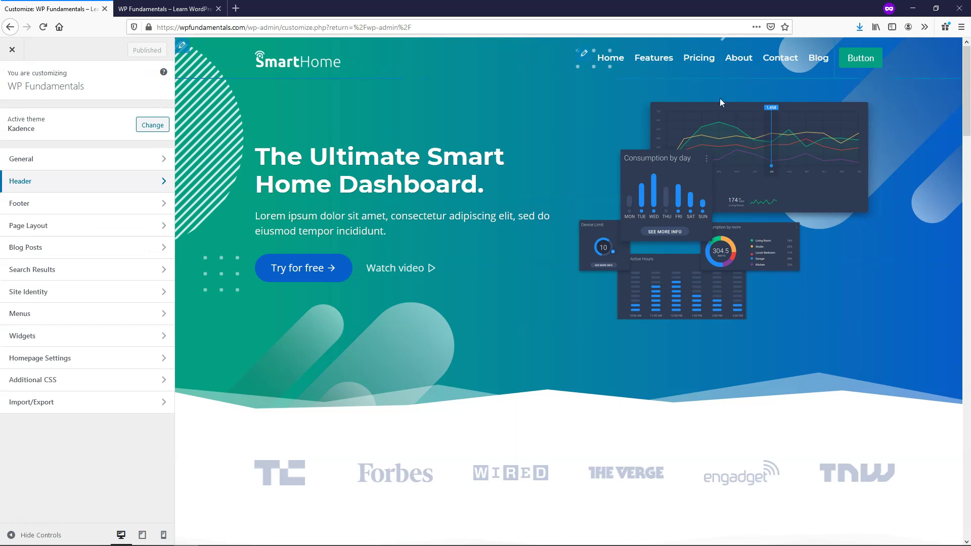
Step: In the Footer settings, fill the middle row with Footer Navigation on the left, Social in the center and Copyright on the right
{"action": "left_click", "coordinate": [40, 203]}
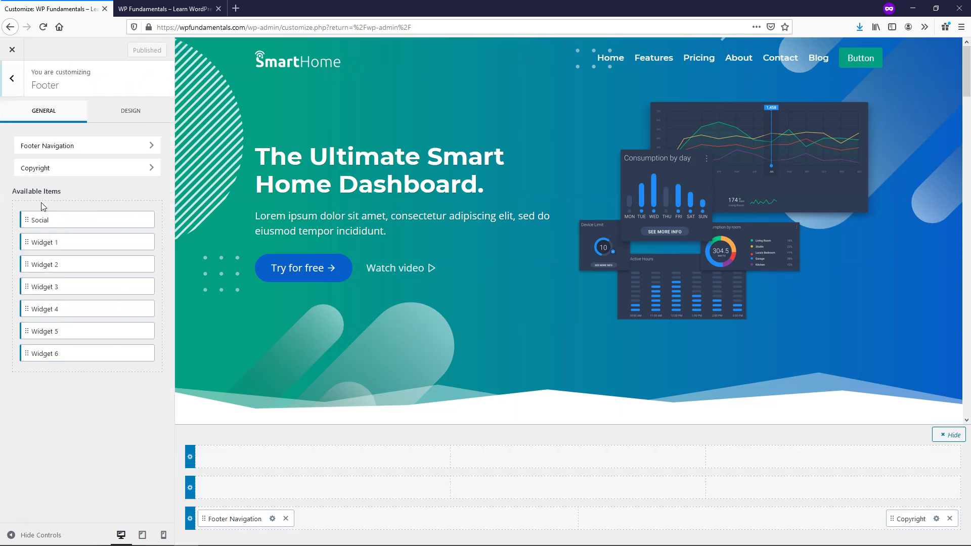
{"action": "scroll", "coordinate": [512, 292], "scroll_direction": "down", "scroll_amount": 10}
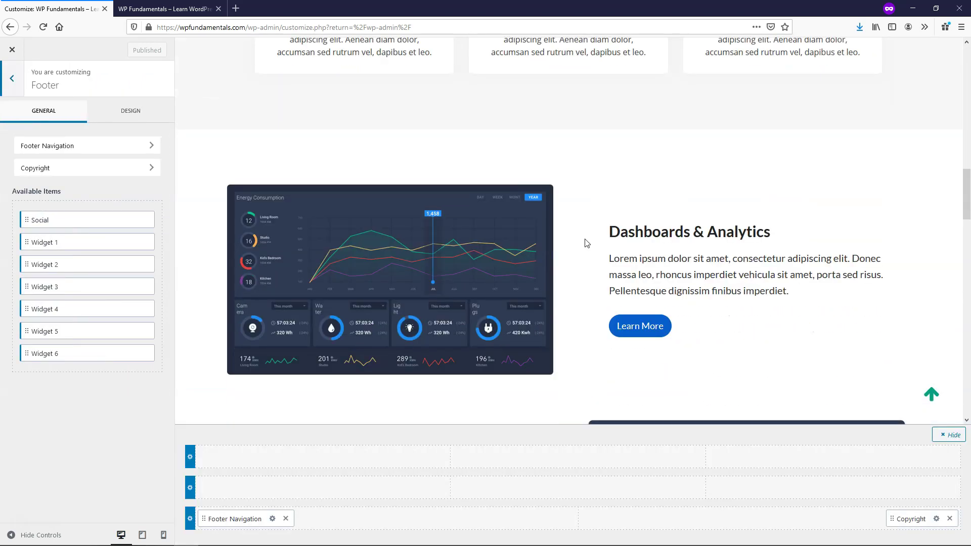
{"action": "scroll", "coordinate": [957, 186], "scroll_direction": "down", "scroll_amount": 10}
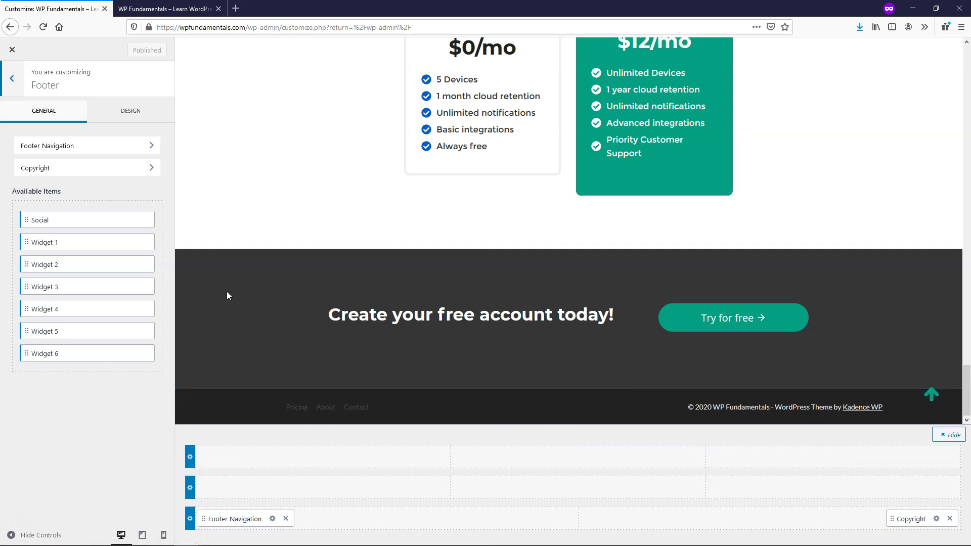
{"action": "left_click_drag", "start_coordinate": [23, 216], "coordinate": [555, 486]}
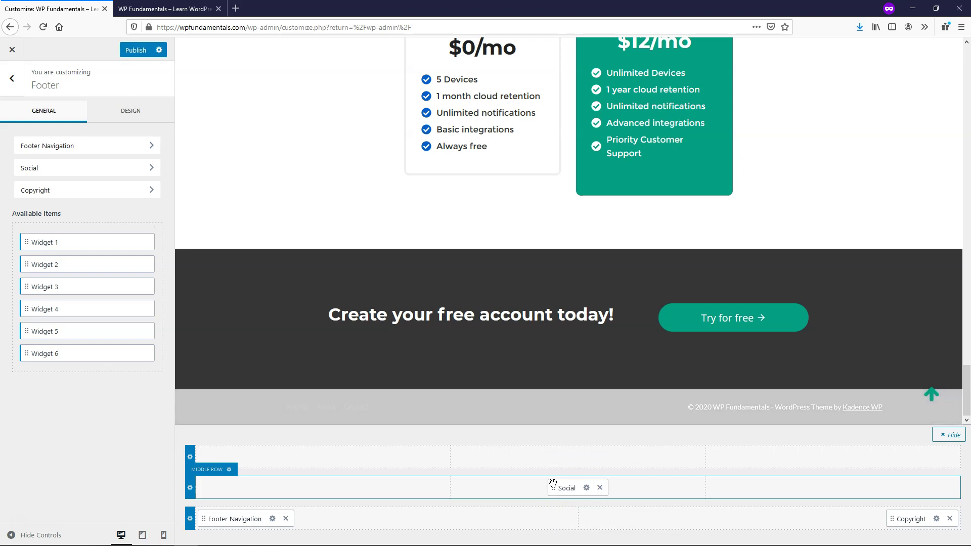
{"action": "left_click_drag", "start_coordinate": [239, 521], "coordinate": [238, 487]}
{"action": "left_click_drag", "start_coordinate": [907, 520], "coordinate": [897, 490]}
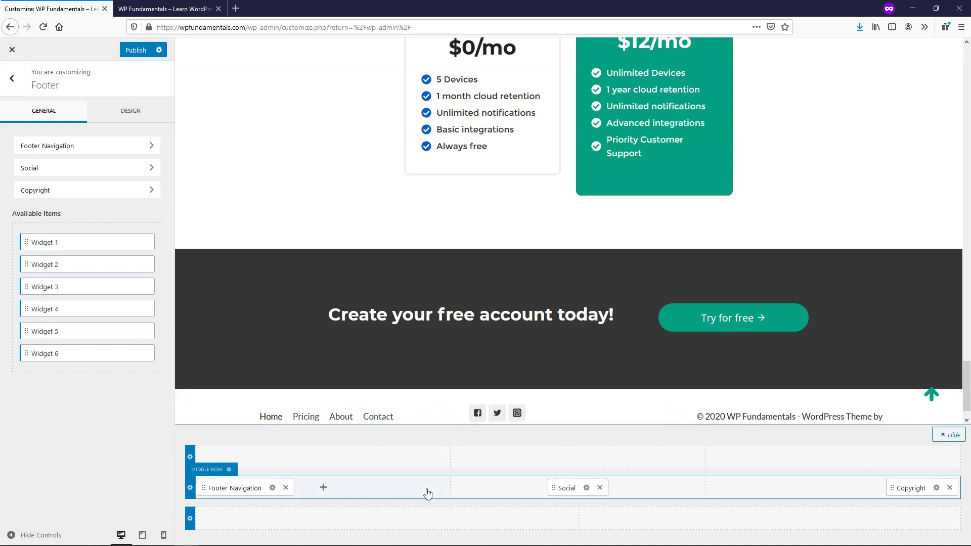
Step: Center-align the content of the footer's Social element and publish the changes
{"action": "left_click", "coordinate": [586, 488]}
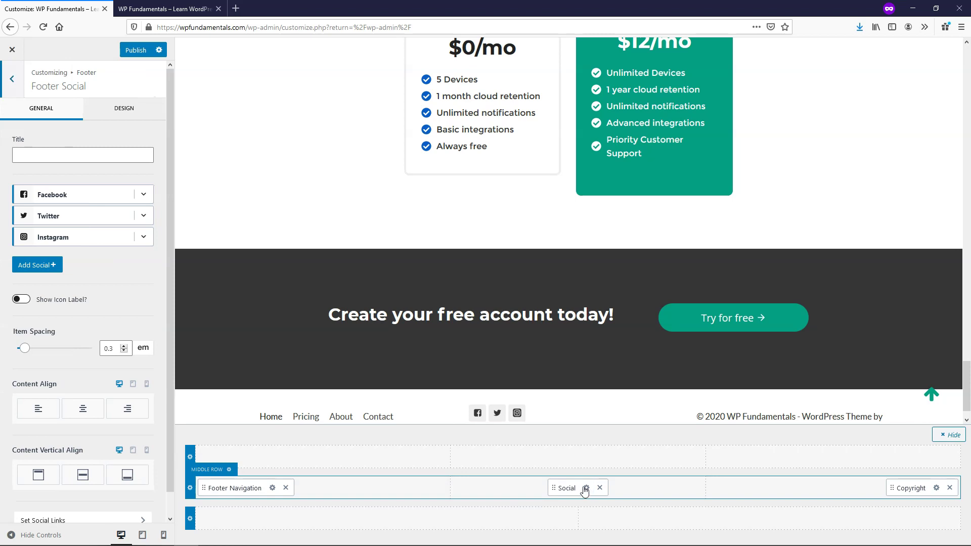
{"action": "left_click", "coordinate": [83, 408]}
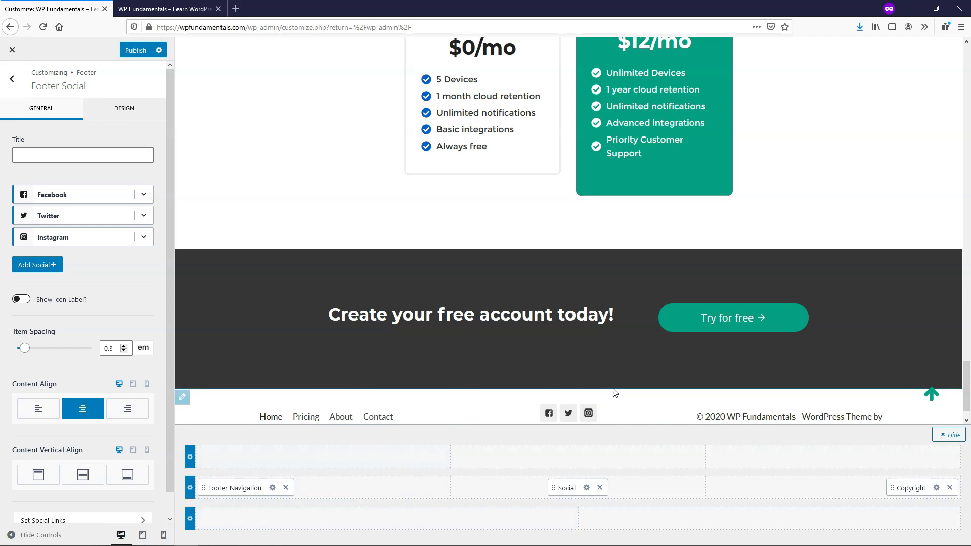
{"action": "scroll", "coordinate": [602, 384], "scroll_direction": "down", "scroll_amount": 1}
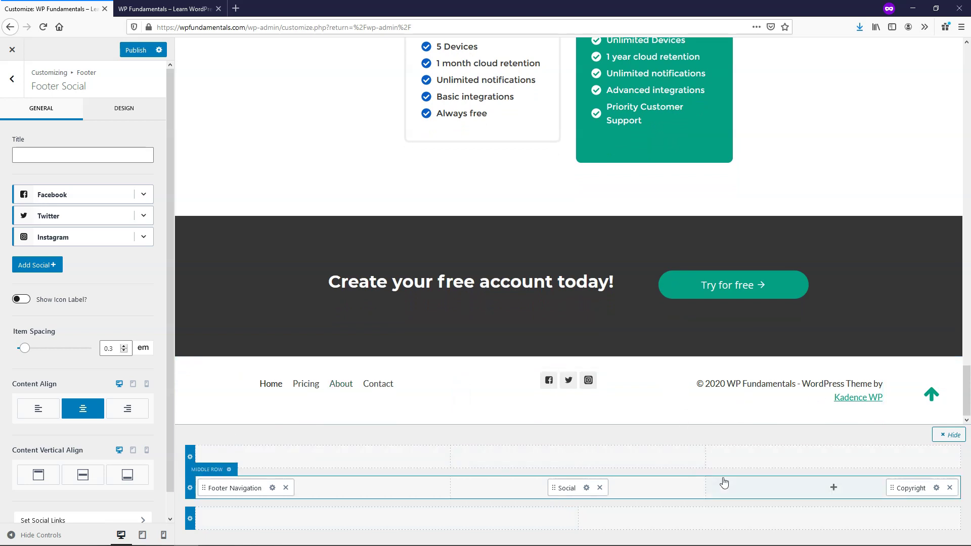
{"action": "left_click", "coordinate": [132, 52]}
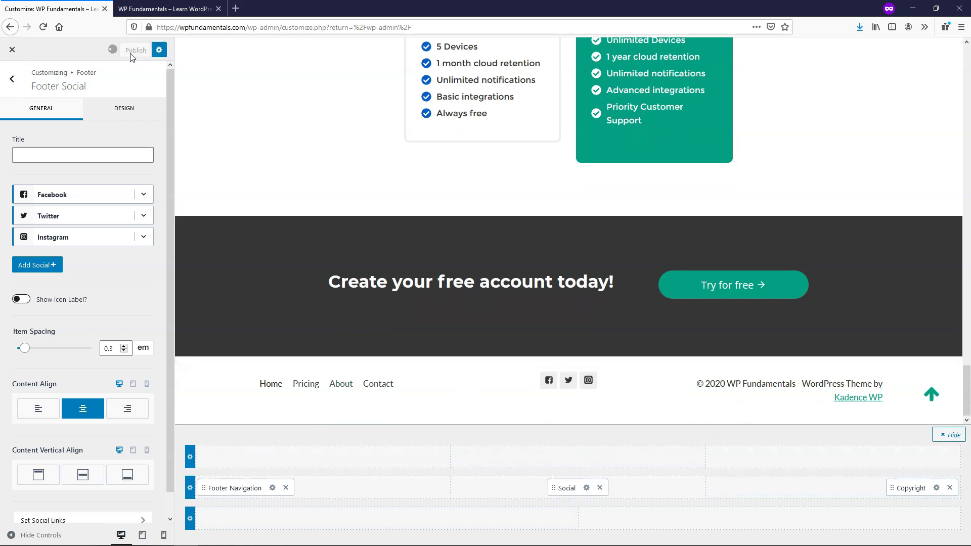
Step: Leave the Footer settings and examine the Single Post Layout and Archive Layout options for Blog Posts
{"action": "left_click", "coordinate": [11, 81]}
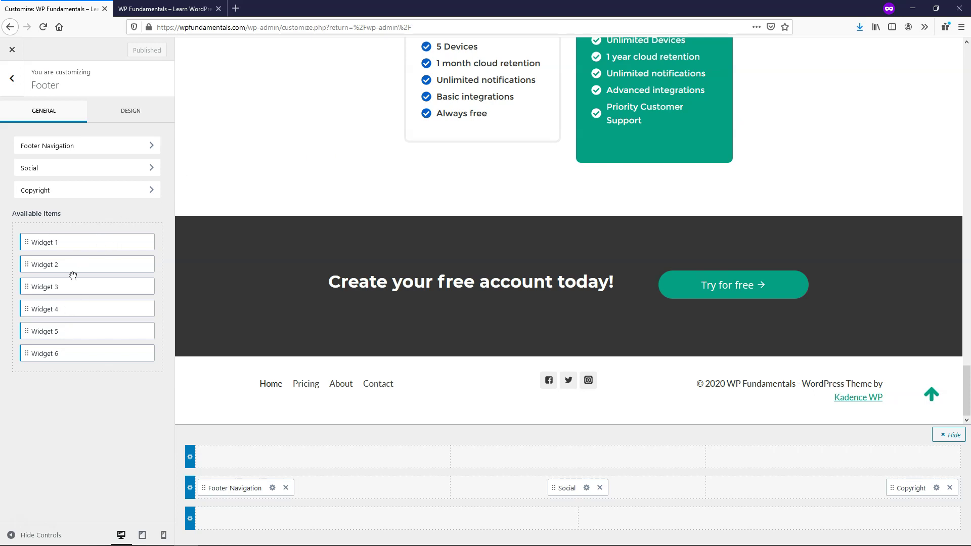
{"action": "left_click", "coordinate": [10, 87]}
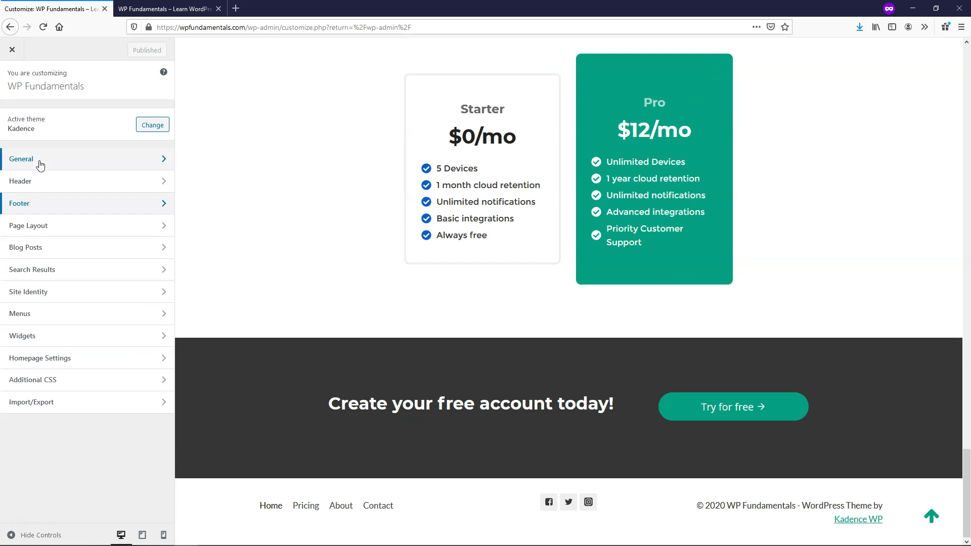
{"action": "left_click", "coordinate": [44, 250]}
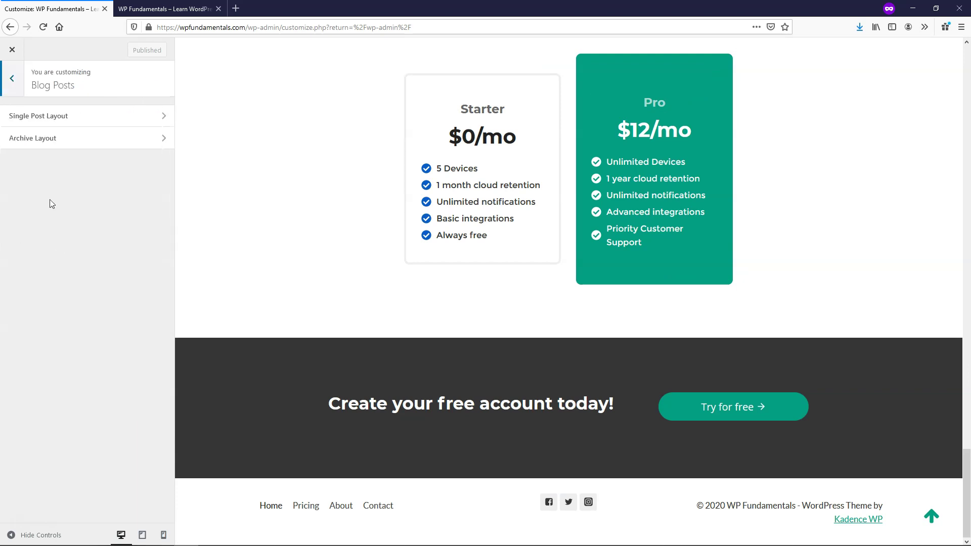
{"action": "left_click", "coordinate": [53, 119]}
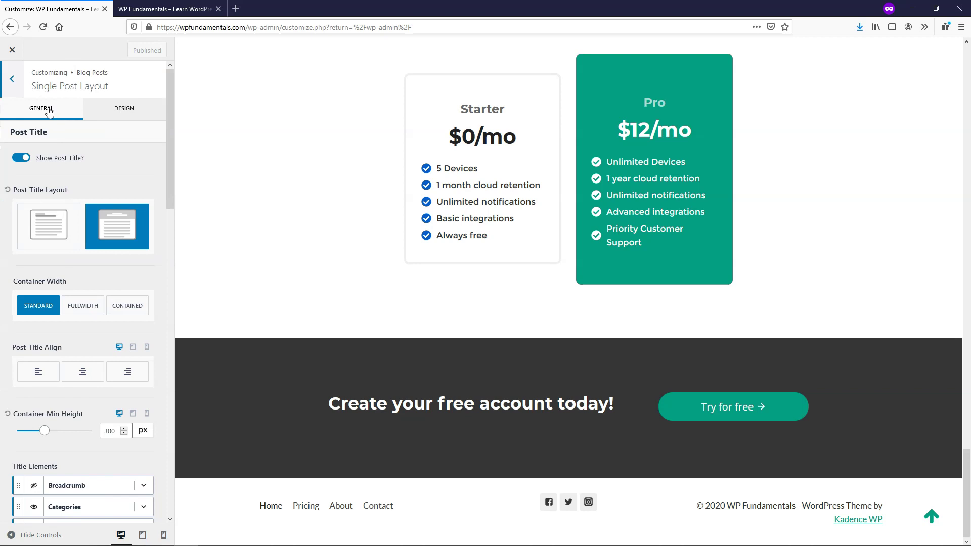
{"action": "left_click", "coordinate": [11, 83]}
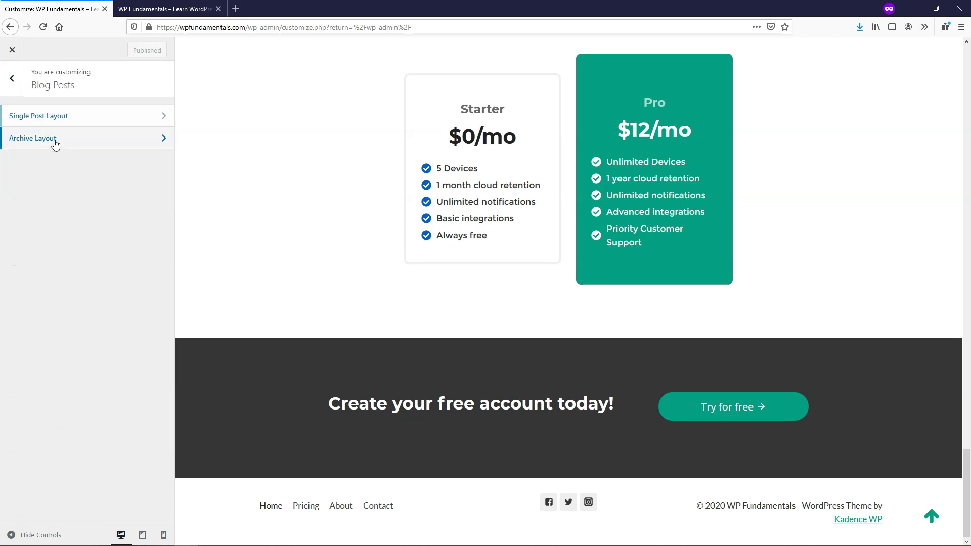
{"action": "left_click", "coordinate": [58, 141]}
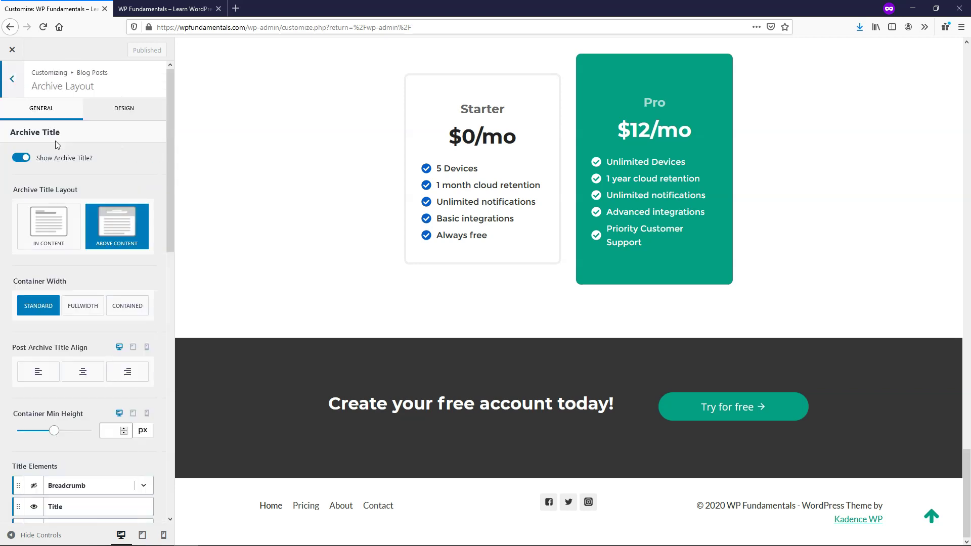
{"action": "left_click", "coordinate": [12, 79]}
Step: Close the customizer, open Sample Posts #4 for editing and dismiss the block editor's welcome guide
{"action": "left_click", "coordinate": [12, 51]}
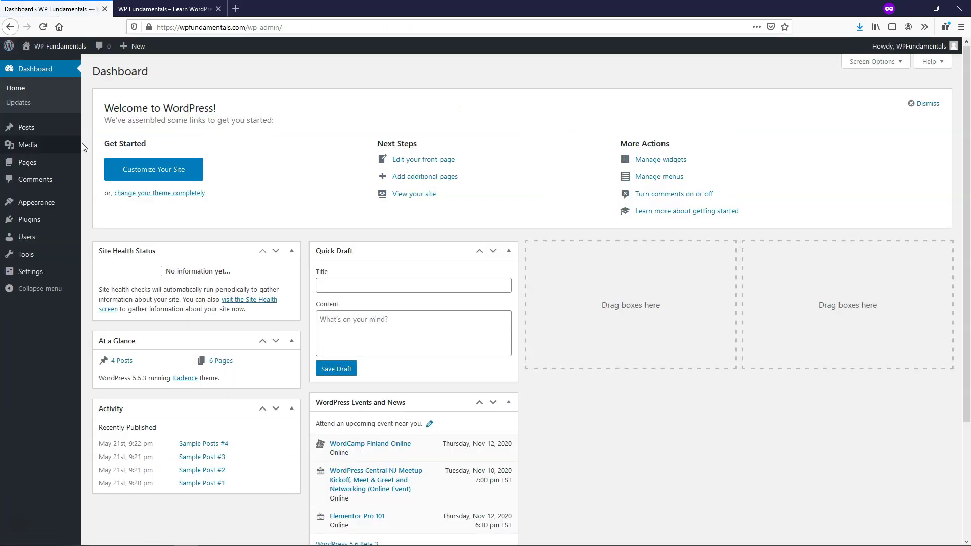
{"action": "left_click", "coordinate": [30, 128]}
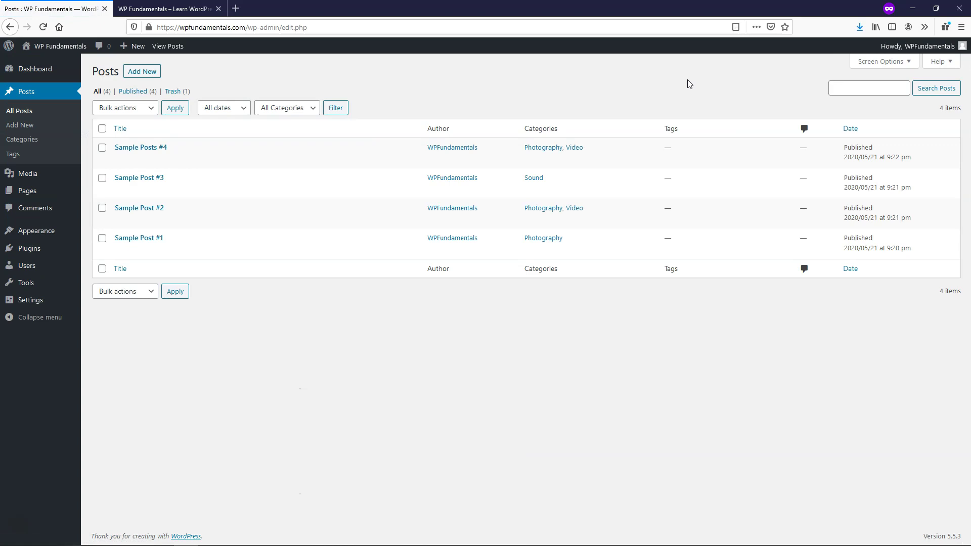
{"action": "left_click", "coordinate": [121, 160]}
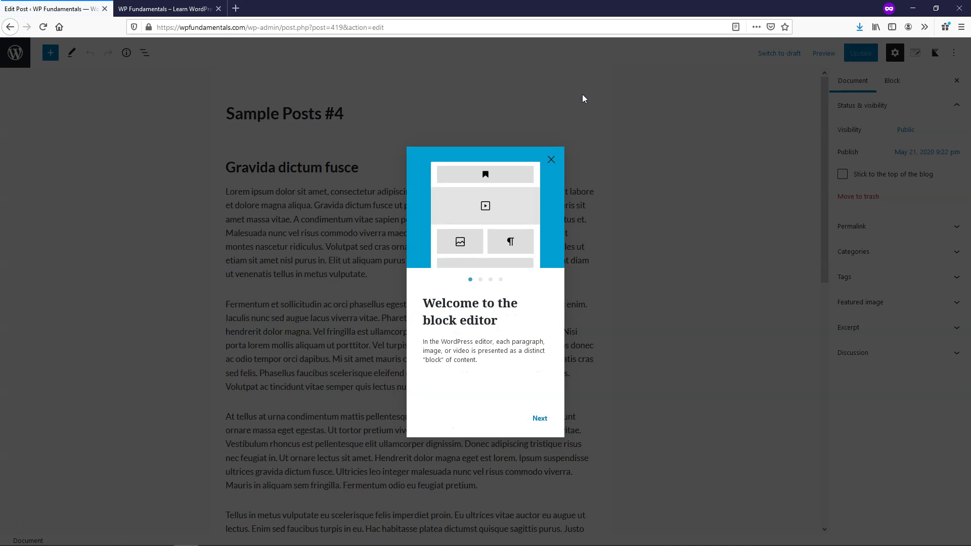
{"action": "left_click", "coordinate": [550, 162]}
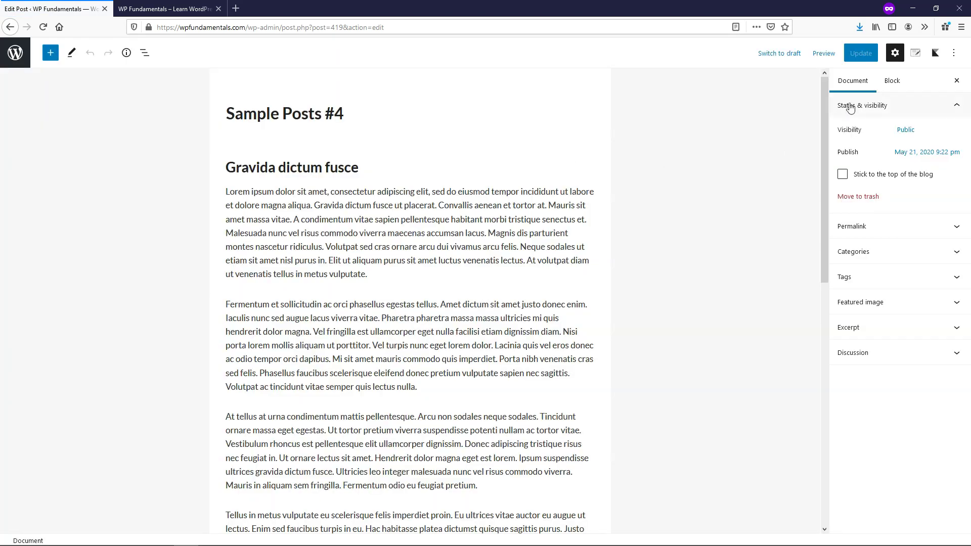
Step: Show the Post Settings of Sample Posts #4 and review its header, title, layout, content and featured image options
{"action": "left_click", "coordinate": [916, 54]}
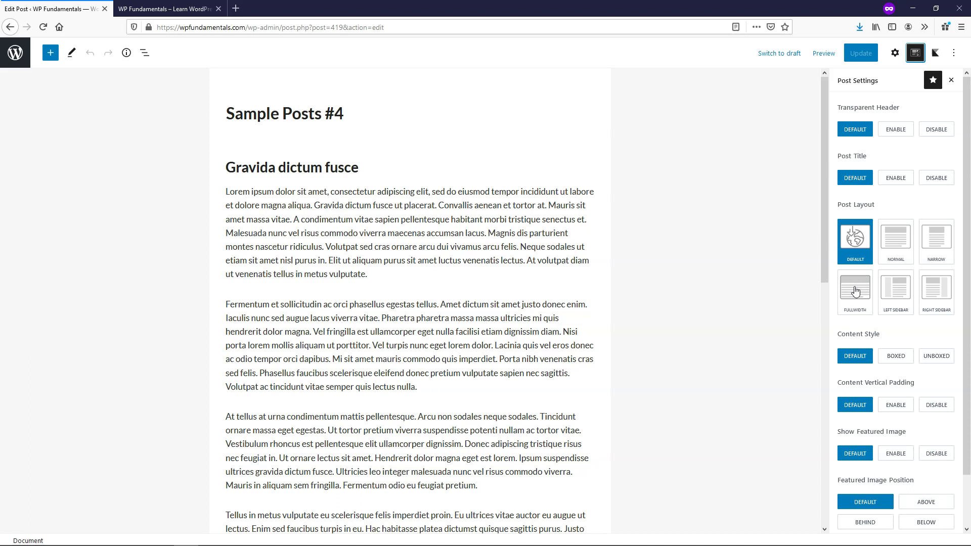
{"action": "scroll", "coordinate": [909, 322], "scroll_direction": "down", "scroll_amount": 2}
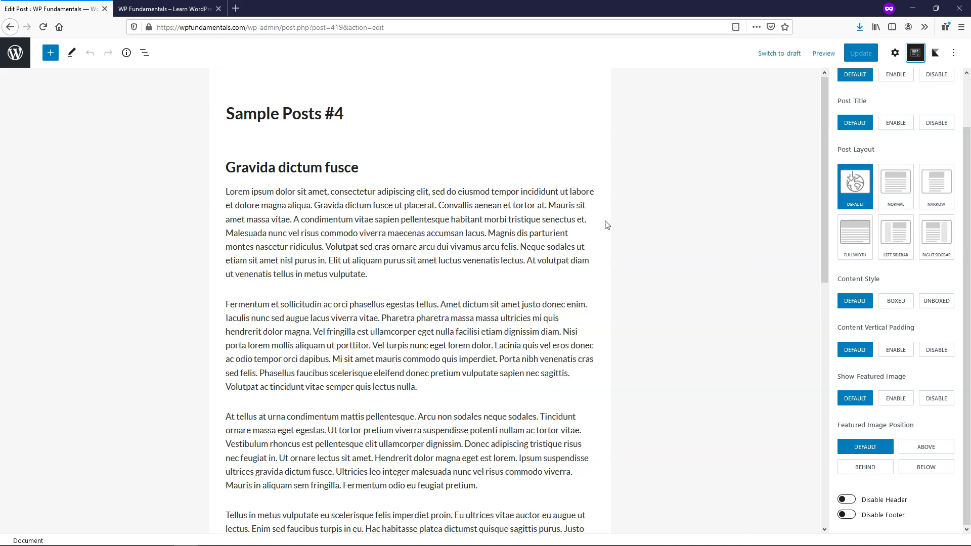
Step: Leave the editor of Sample Posts #4 and reopen the theme customizer from the WordPress dashboard
{"action": "left_click", "coordinate": [16, 52]}
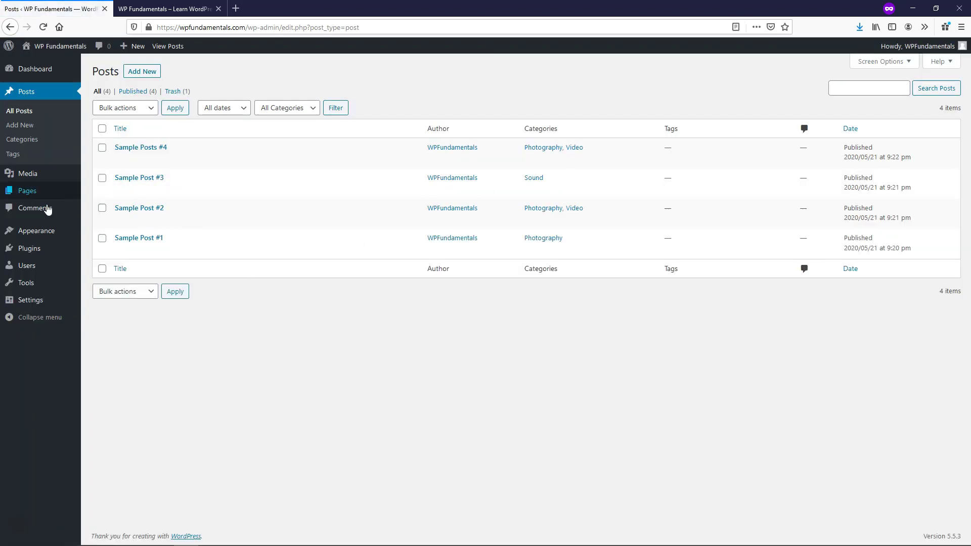
{"action": "mouse_move", "coordinate": [39, 232]}
{"action": "left_click", "coordinate": [96, 247]}
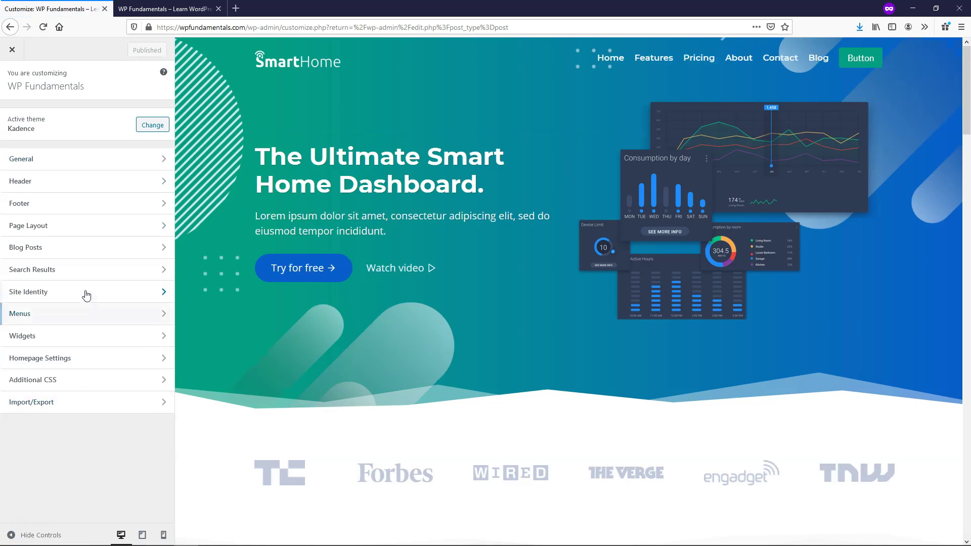
Step: Examine the customizer's Search Results, Site Identity, Menus, Widgets and Homepage Settings sections, returning to the main list after each
{"action": "left_click", "coordinate": [67, 276]}
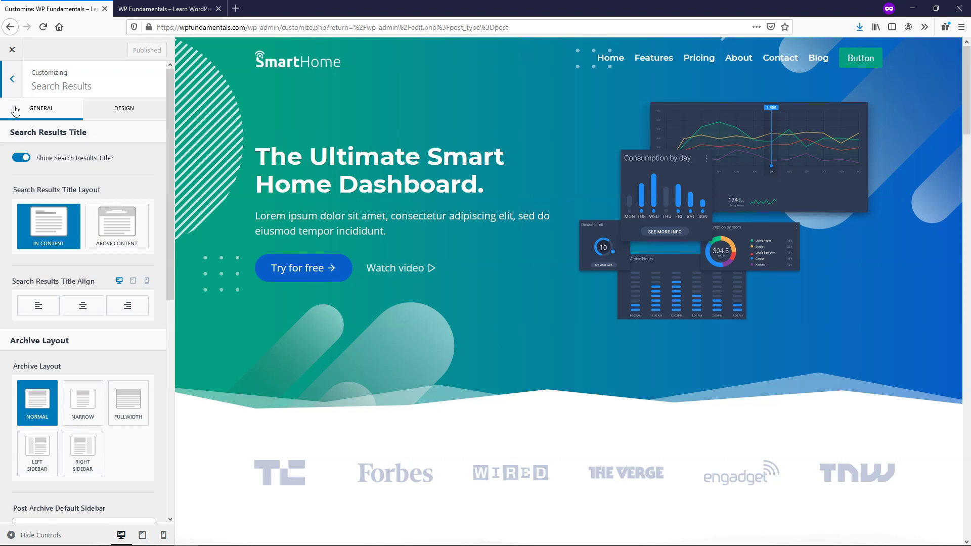
{"action": "left_click", "coordinate": [13, 82]}
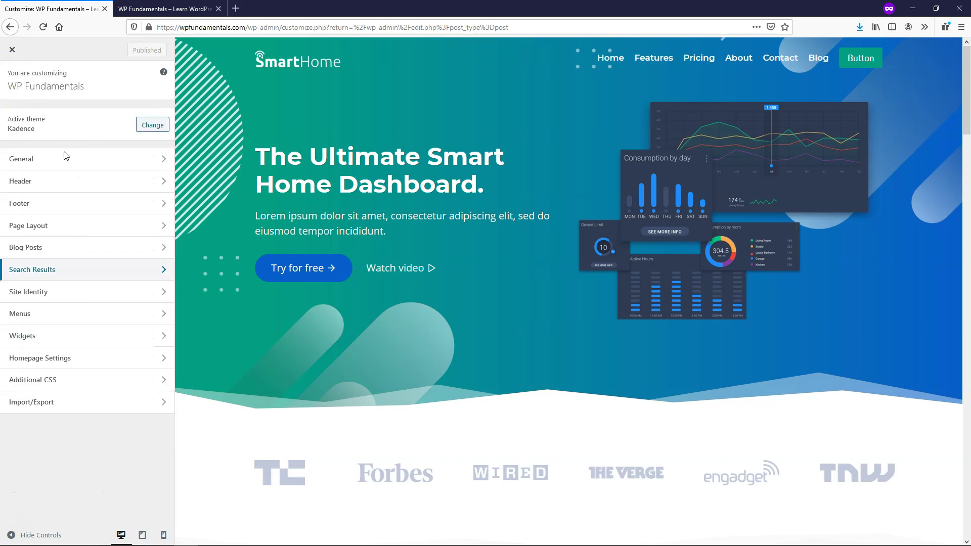
{"action": "left_click", "coordinate": [70, 291]}
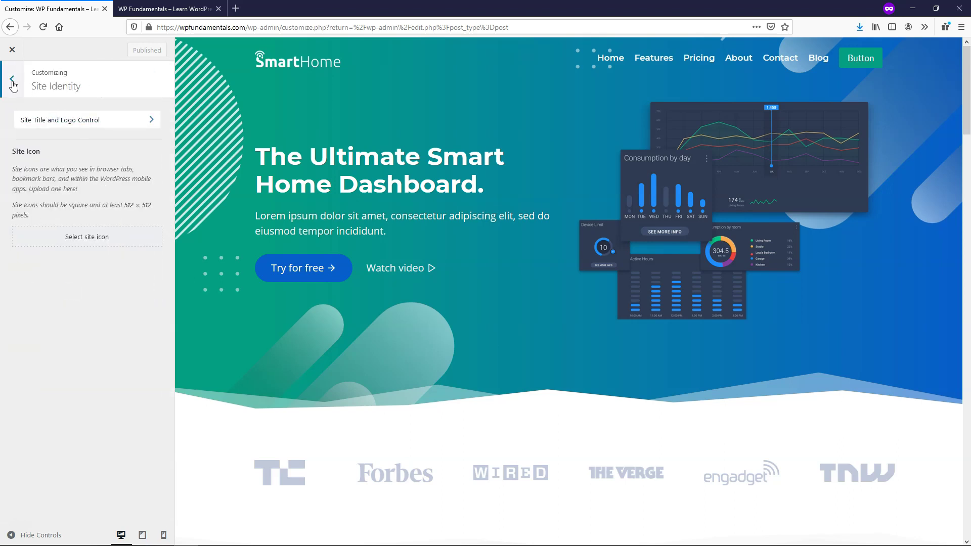
{"action": "left_click", "coordinate": [12, 80]}
{"action": "left_click", "coordinate": [76, 315]}
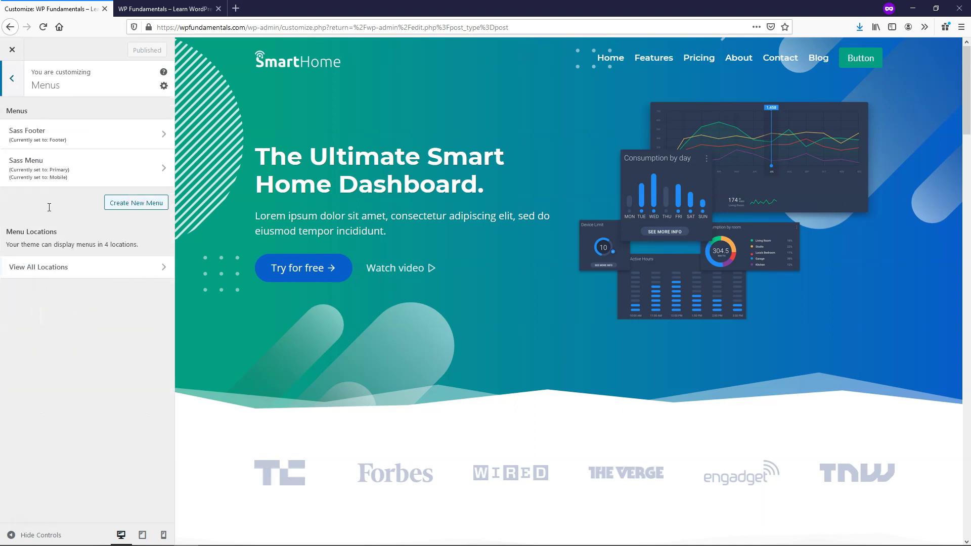
{"action": "left_click", "coordinate": [7, 79]}
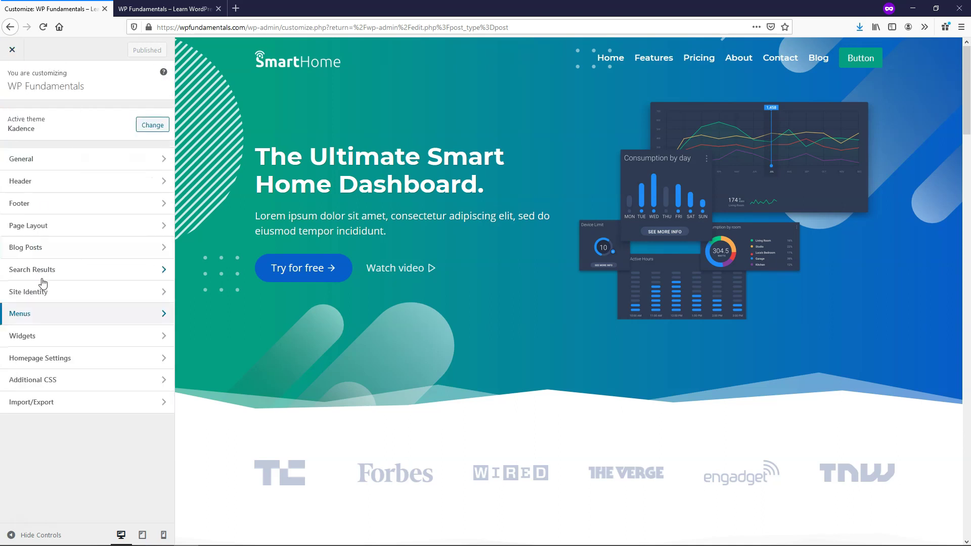
{"action": "left_click", "coordinate": [47, 335]}
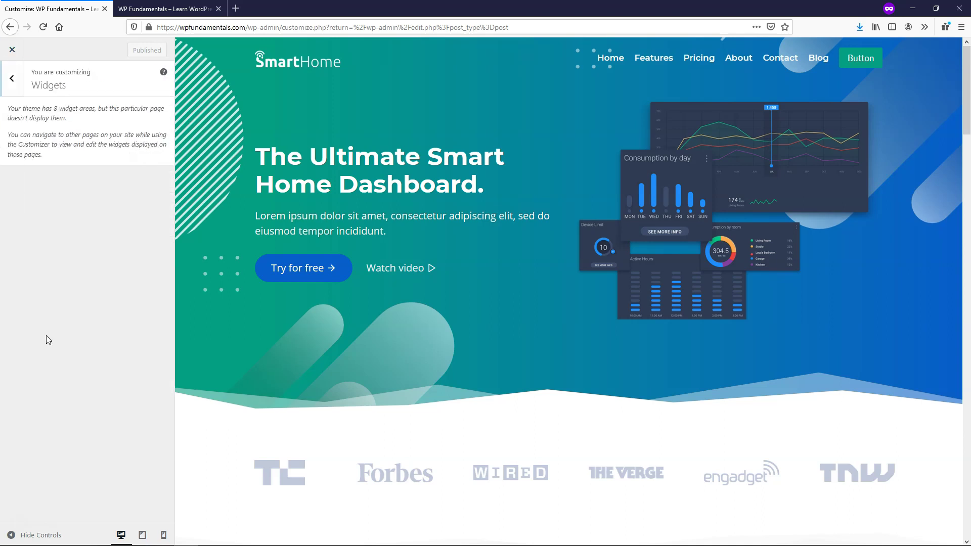
{"action": "left_click", "coordinate": [5, 78]}
{"action": "left_click", "coordinate": [60, 359]}
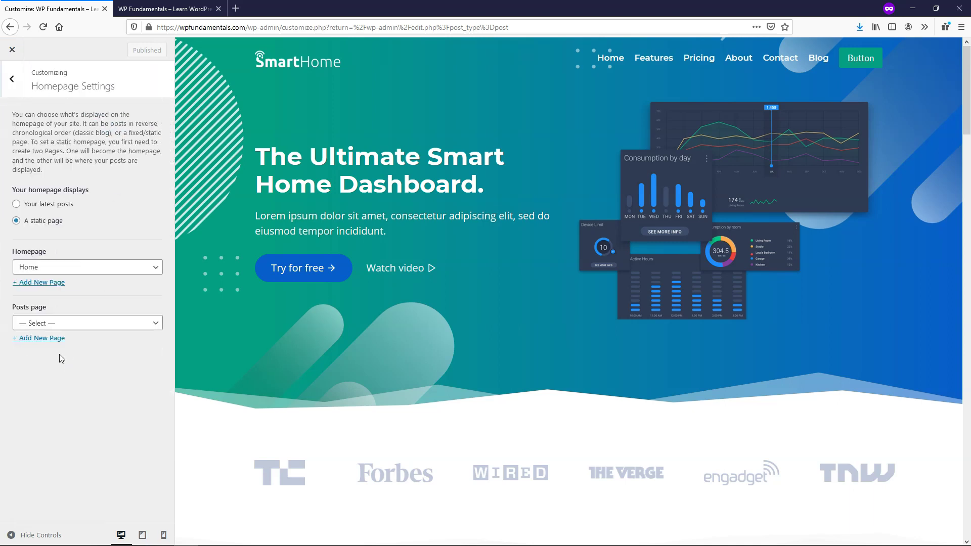
{"action": "left_click", "coordinate": [12, 78]}
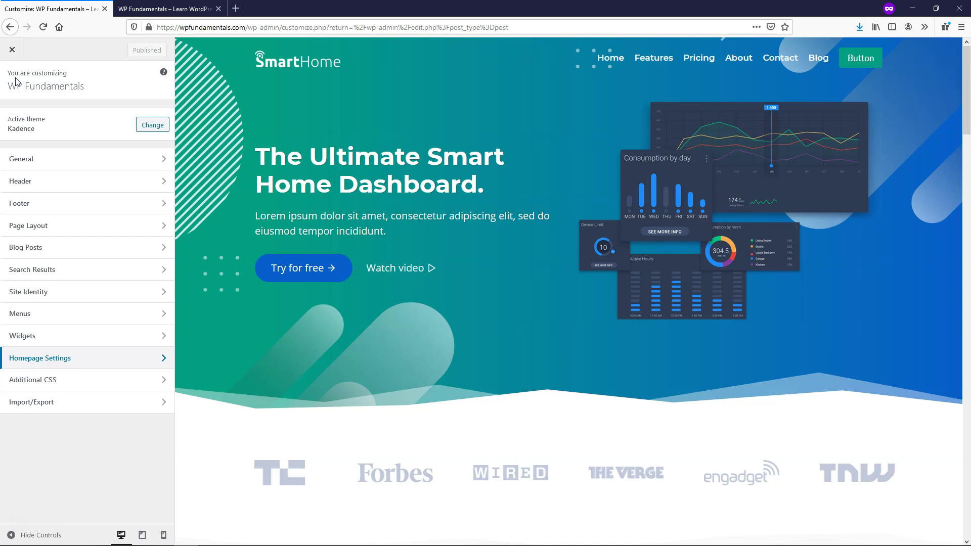
Step: Switch to the live WP Fundamentals site, reload the homepage and check its upper sections as far as Custom Layouts
{"action": "left_click", "coordinate": [150, 10]}
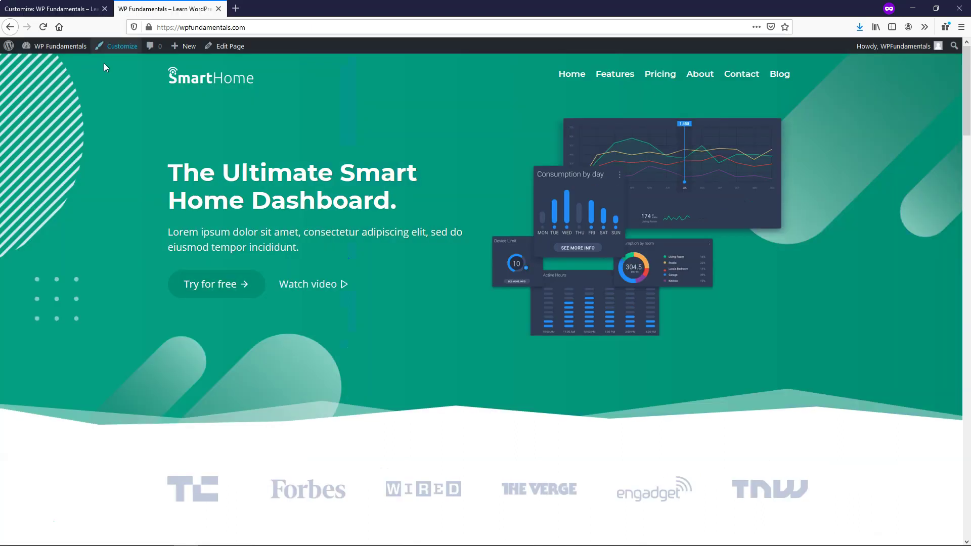
{"action": "left_click", "coordinate": [43, 27]}
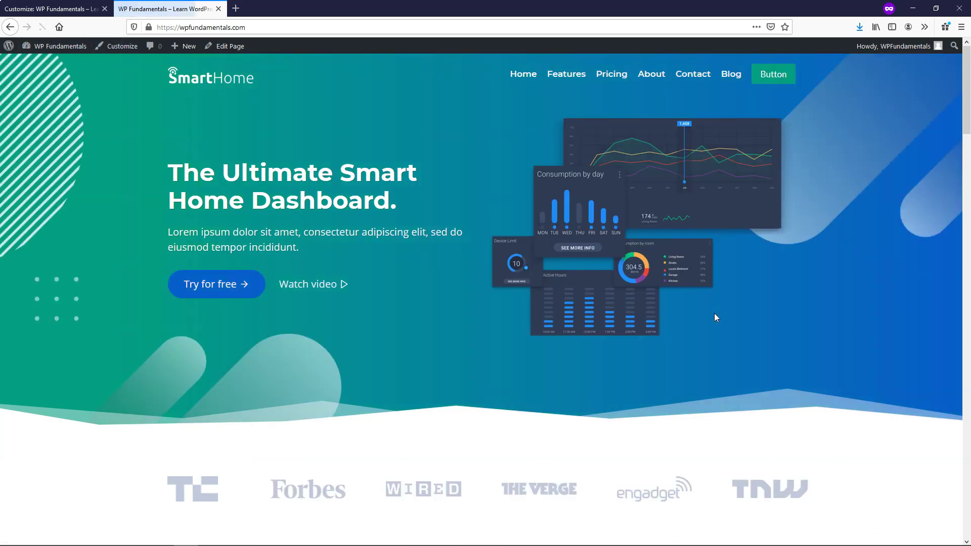
{"action": "scroll", "coordinate": [775, 305], "scroll_direction": "down", "scroll_amount": 5}
{"action": "scroll", "coordinate": [777, 304], "scroll_direction": "down", "scroll_amount": 20}
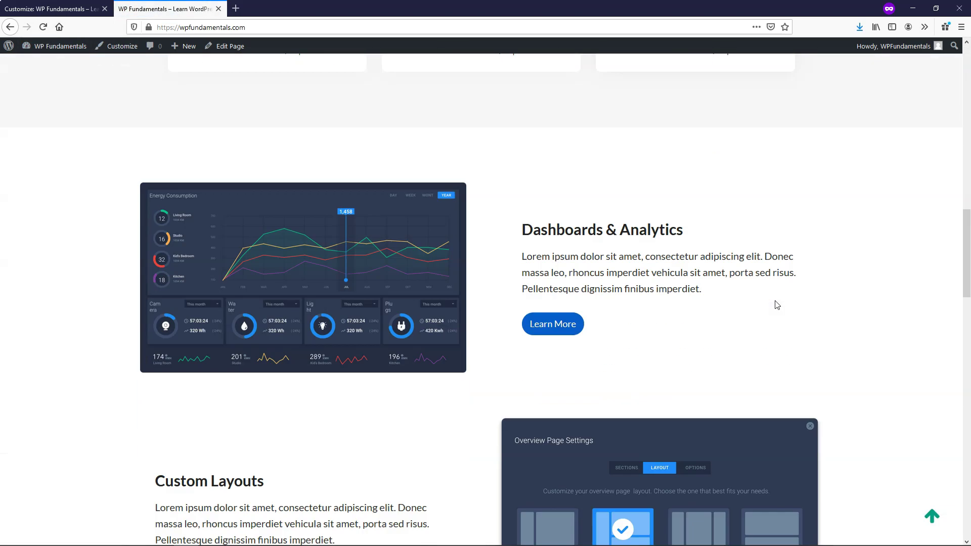
{"action": "scroll", "coordinate": [777, 305], "scroll_direction": "down", "scroll_amount": 5}
{"action": "scroll", "coordinate": [775, 300], "scroll_direction": "up", "scroll_amount": 10}
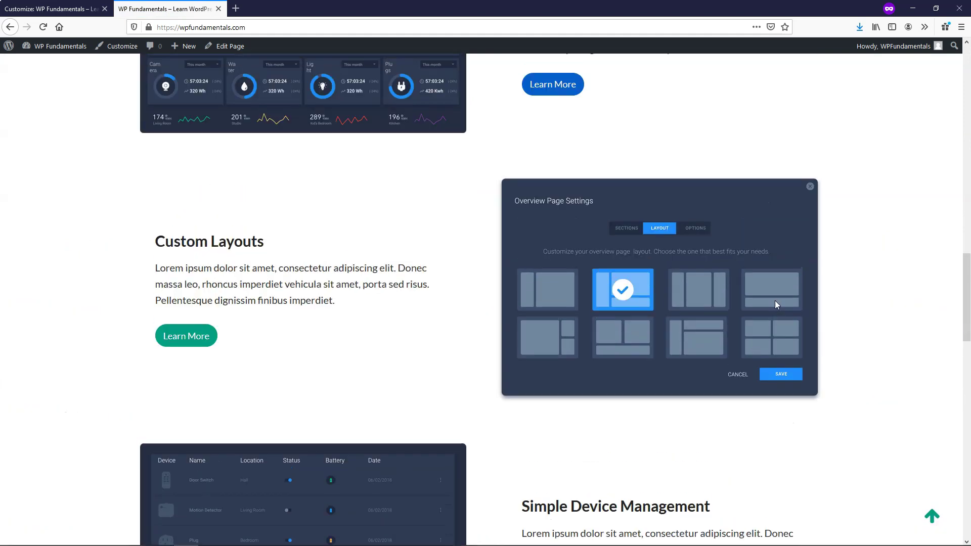
{"action": "scroll", "coordinate": [477, 267], "scroll_direction": "up", "scroll_amount": 8}
{"action": "scroll", "coordinate": [477, 268], "scroll_direction": "up", "scroll_amount": 15}
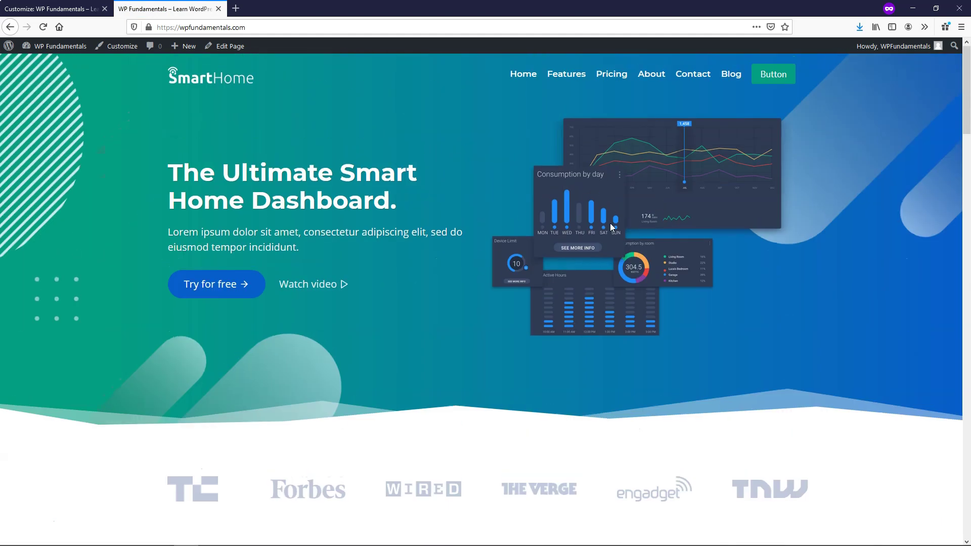
Step: Review the whole live homepage from the feature cards through pricing to the footer, and return to its top
{"action": "scroll", "coordinate": [418, 356], "scroll_direction": "down", "scroll_amount": 5}
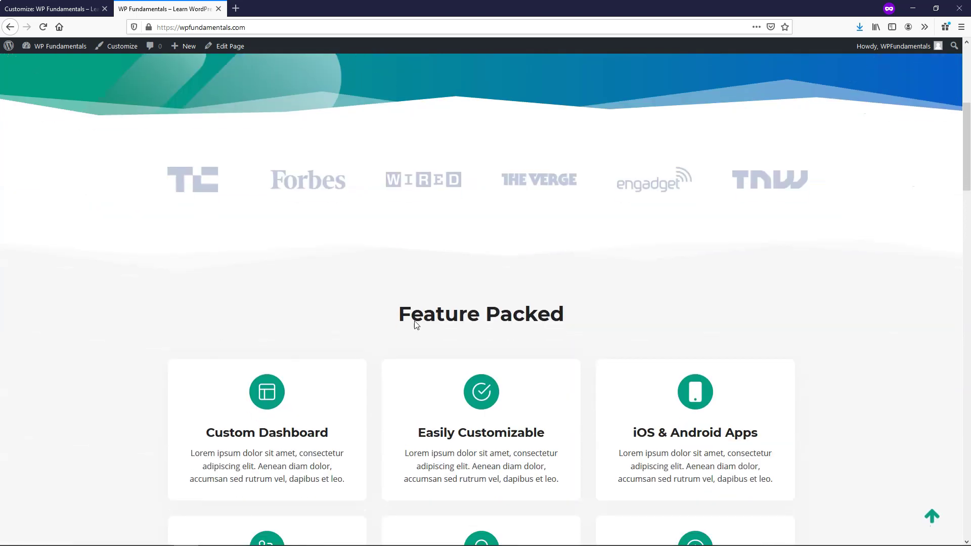
{"action": "scroll", "coordinate": [581, 448], "scroll_direction": "down", "scroll_amount": 9}
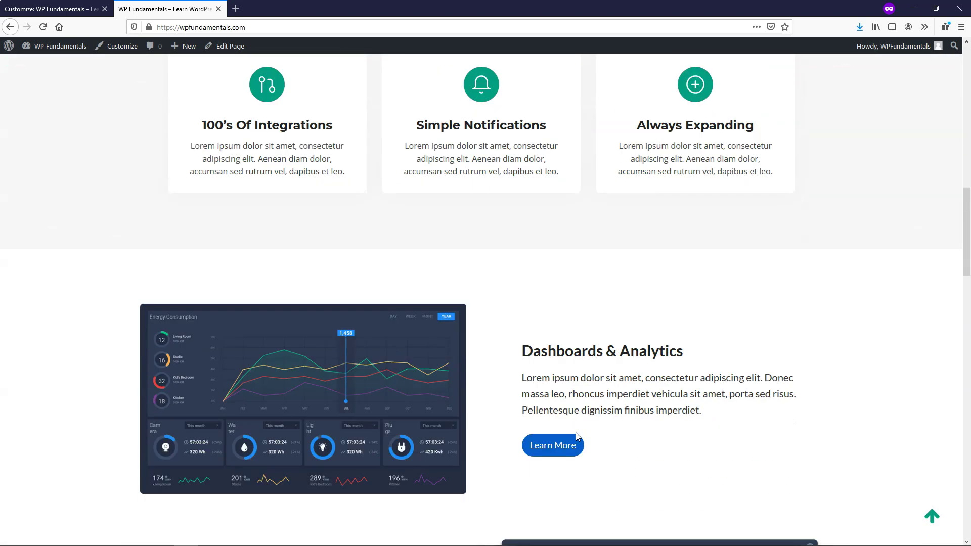
{"action": "scroll", "coordinate": [576, 436], "scroll_direction": "down", "scroll_amount": 20}
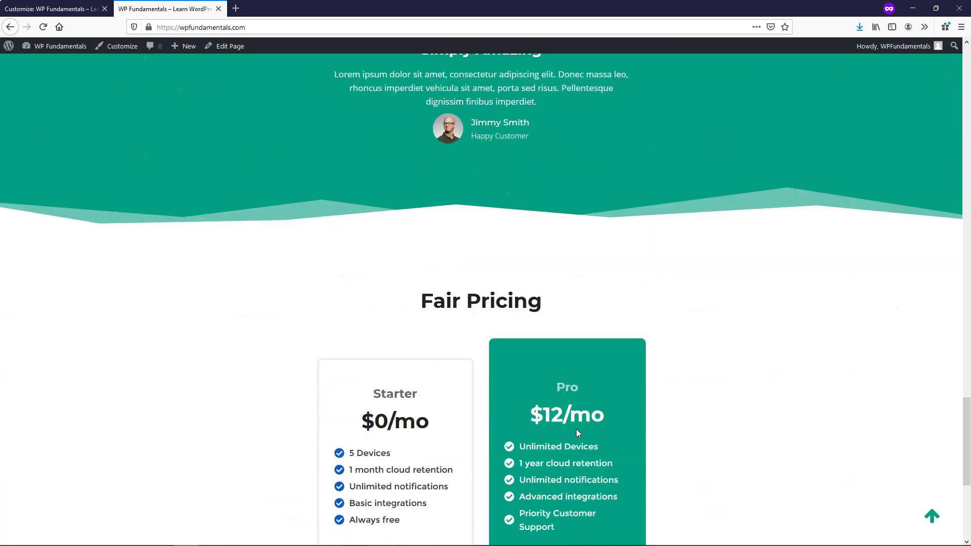
{"action": "scroll", "coordinate": [578, 433], "scroll_direction": "down", "scroll_amount": 5}
{"action": "scroll", "coordinate": [799, 444], "scroll_direction": "down", "scroll_amount": 2}
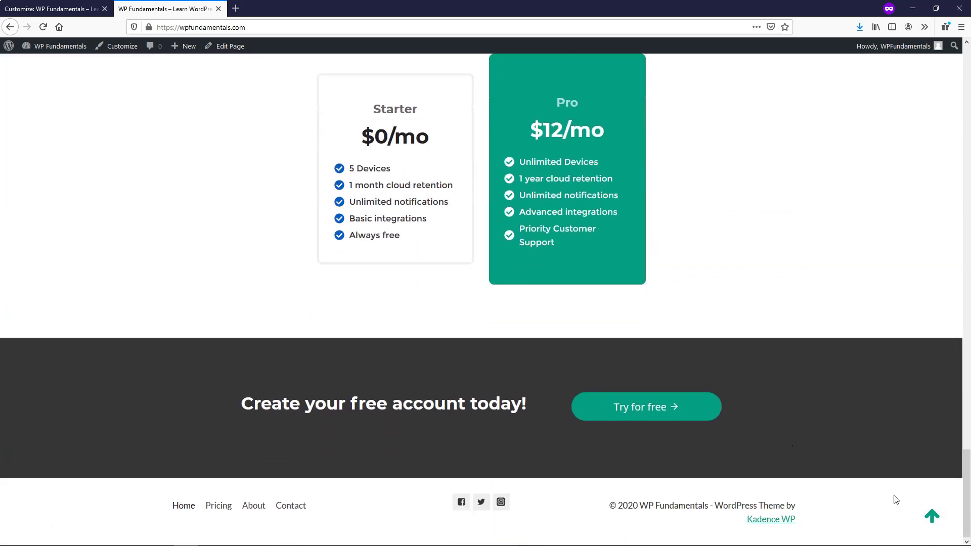
{"action": "left_click", "coordinate": [932, 517]}
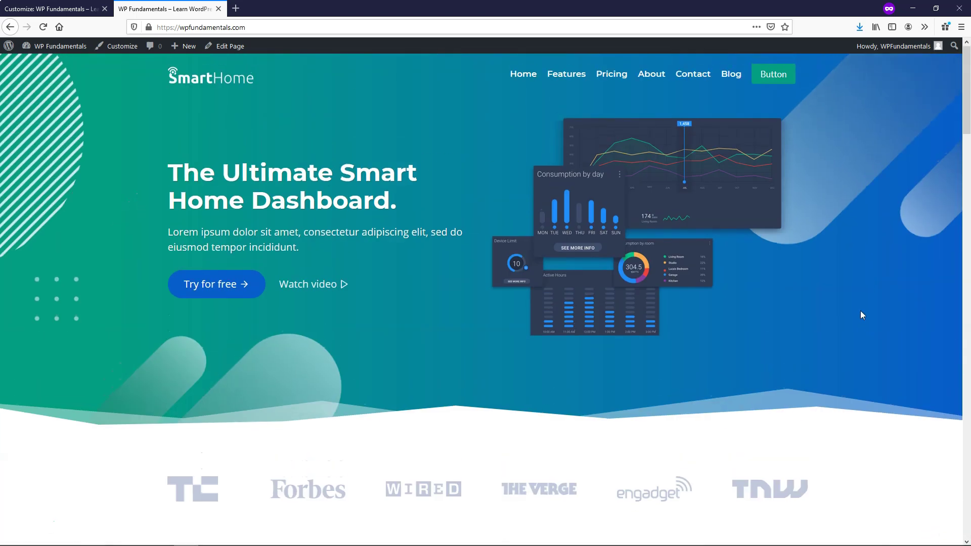